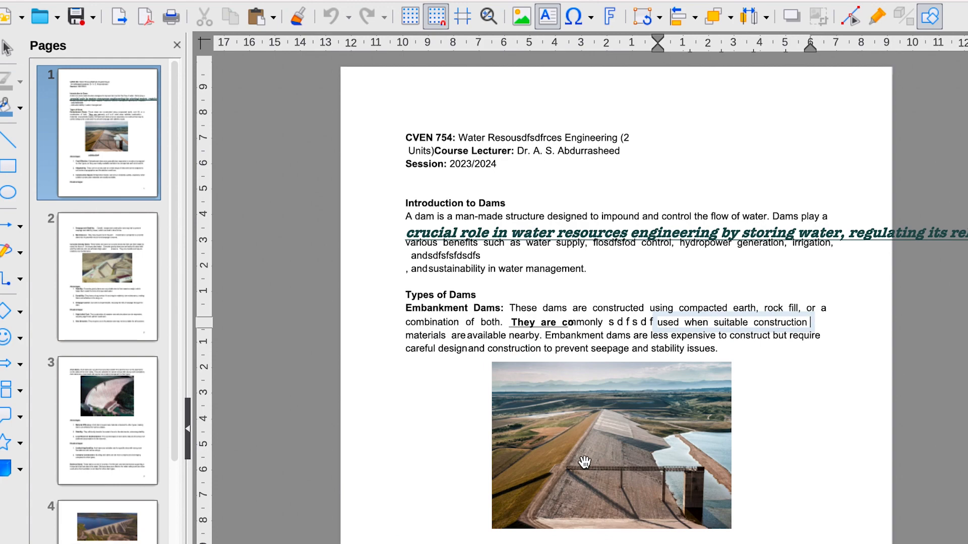
Step: Select the dam photo below the Embankment Dams paragraph
{"action": "left_click", "coordinate": [584, 462]}
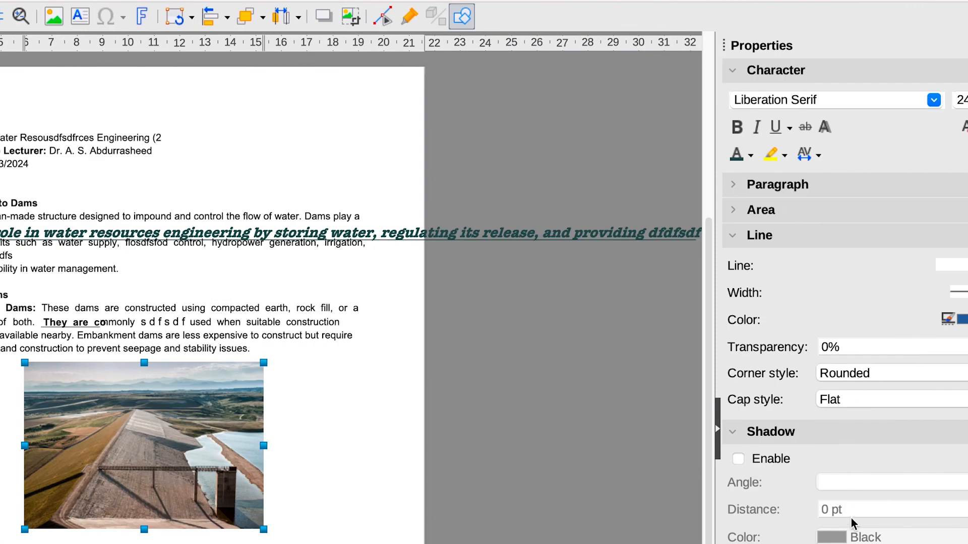
{"action": "mouse_move", "coordinate": [264, 363]}
{"action": "left_mouse_down"}
{"action": "mouse_move", "coordinate": [240, 378]}
{"action": "mouse_move", "coordinate": [263, 363]}
{"action": "left_mouse_up"}
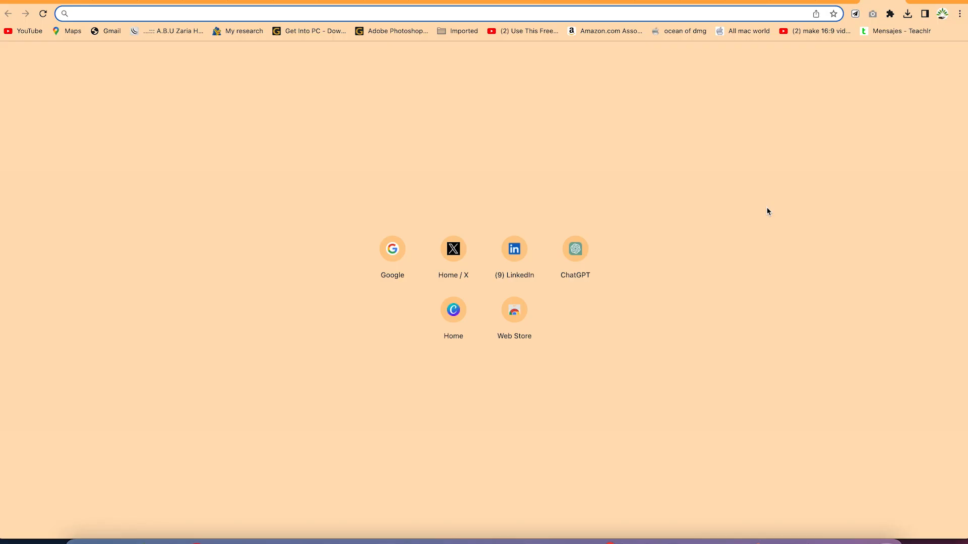
Step: Go to google.com and search for "libre office"
{"action": "type", "text": "google.com"}
{"action": "key", "text": "Return"}
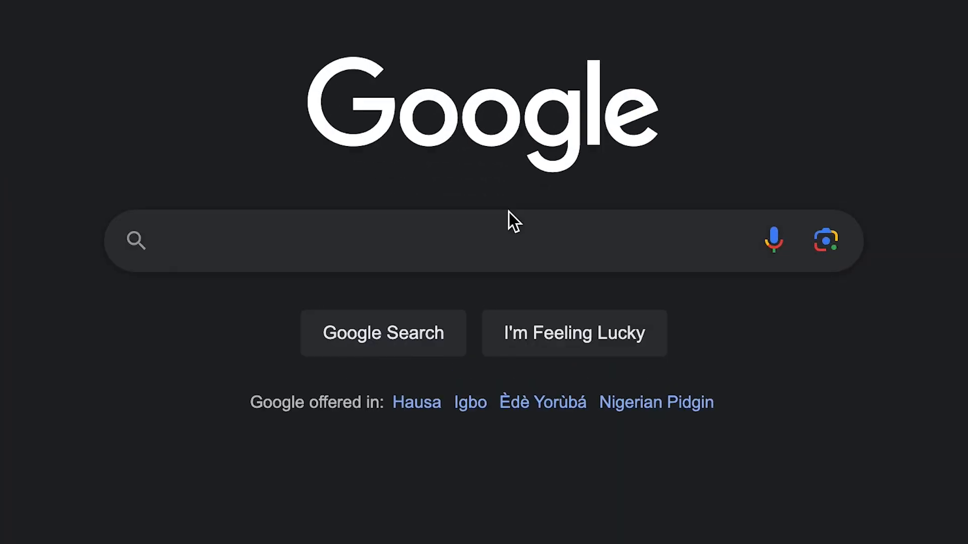
{"action": "left_click", "coordinate": [511, 245]}
{"action": "type", "text": "libre"}
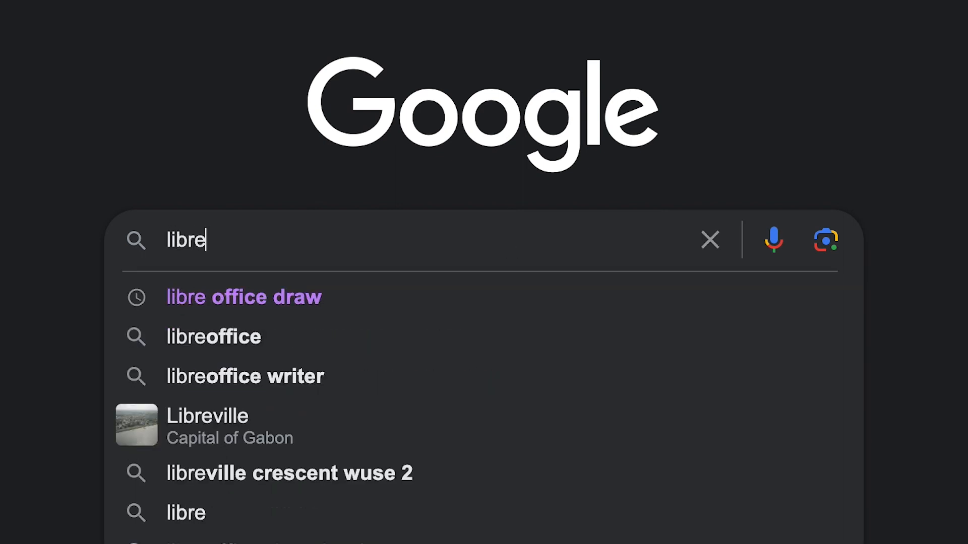
{"action": "type", "text": " office"}
{"action": "key", "text": "Return"}
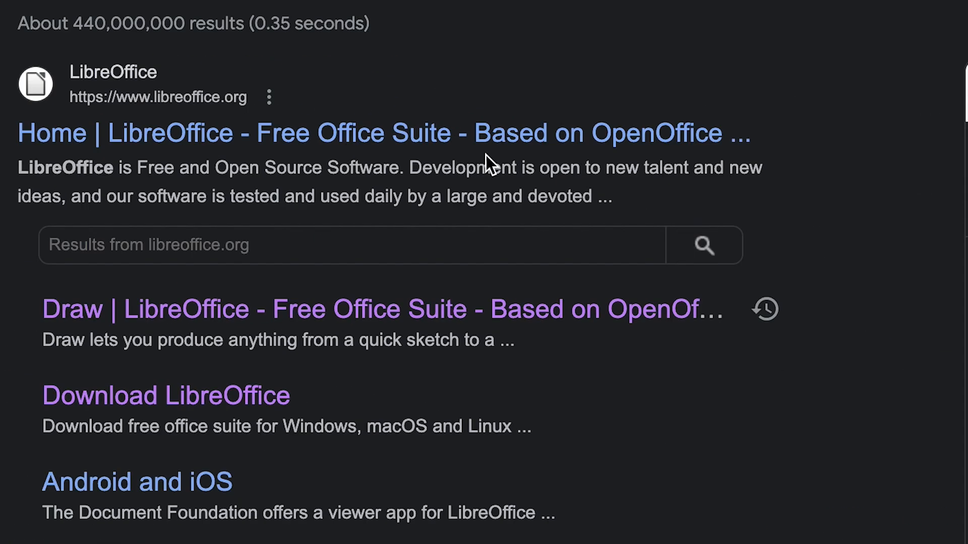
Step: Open the LibreOffice home page from the search results, look through it and show its download options
{"action": "left_click", "coordinate": [398, 135]}
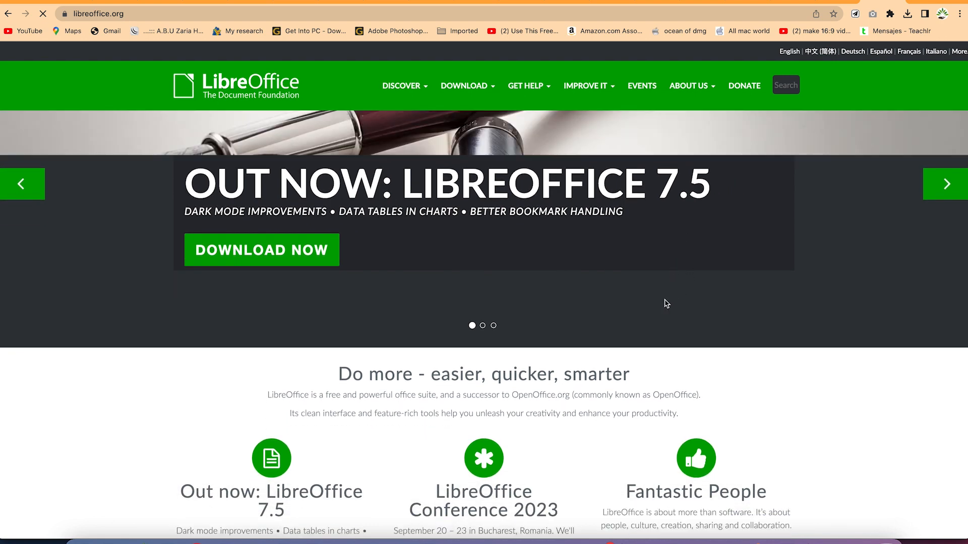
{"action": "scroll", "coordinate": [664, 299], "scroll_direction": "down", "scroll_amount": 7}
{"action": "scroll", "coordinate": [664, 302], "scroll_direction": "down", "scroll_amount": 5}
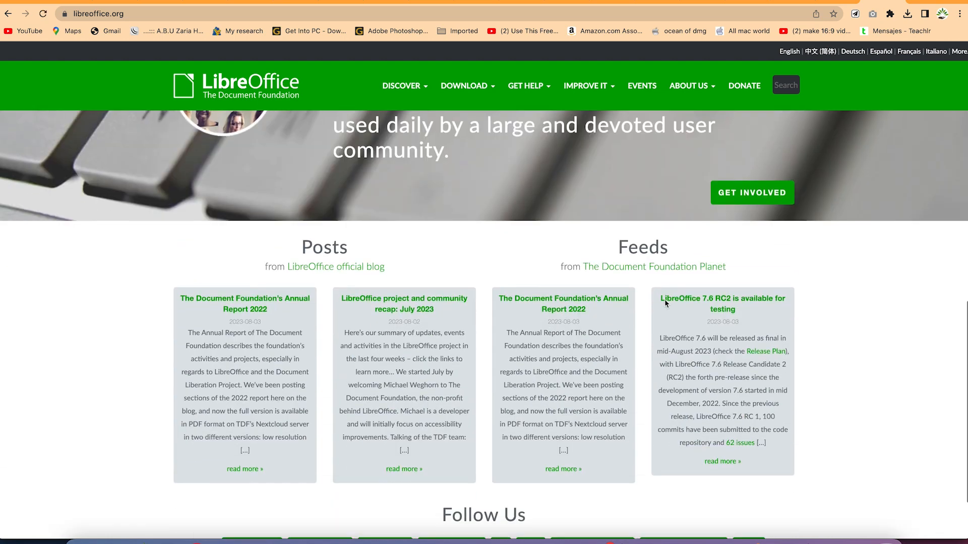
{"action": "scroll", "coordinate": [665, 303], "scroll_direction": "up", "scroll_amount": 12}
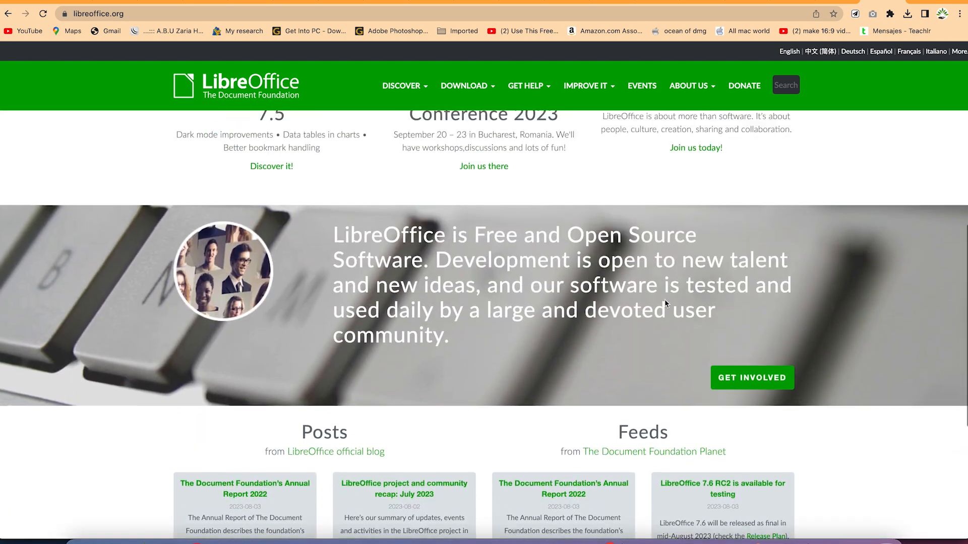
{"action": "scroll", "coordinate": [665, 302], "scroll_direction": "up", "scroll_amount": 3}
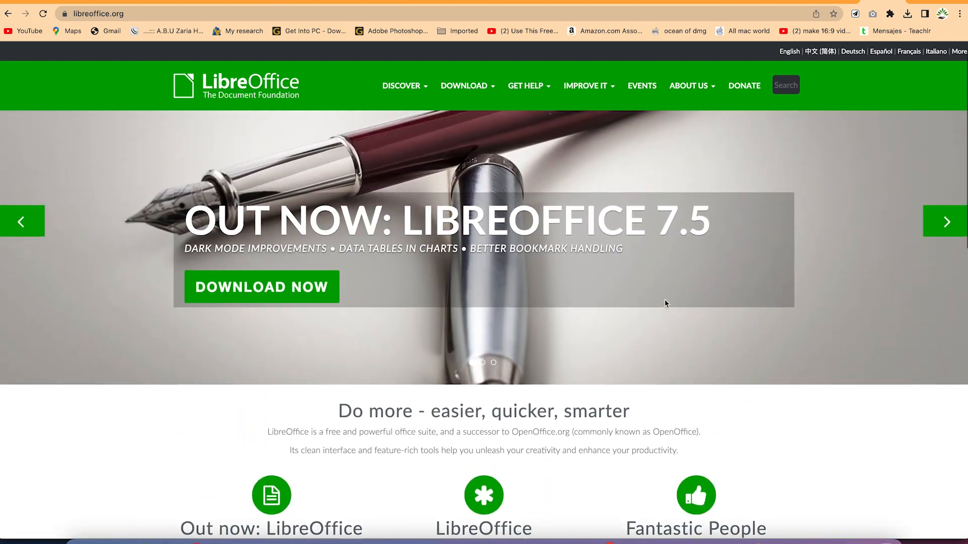
{"action": "left_click", "coordinate": [496, 86]}
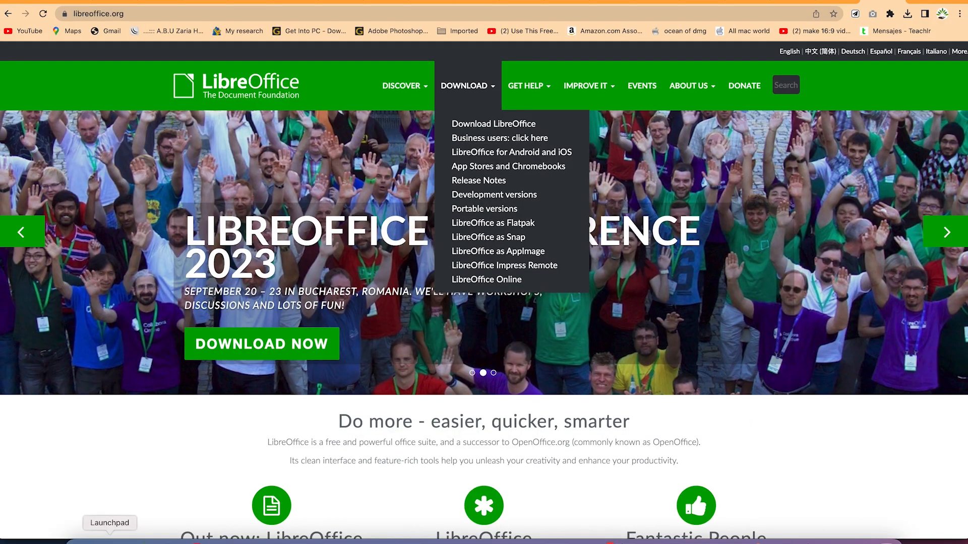
Step: Launch LibreOffice and create a new Draw drawing in an enlarged window
{"action": "left_click", "coordinate": [110, 537]}
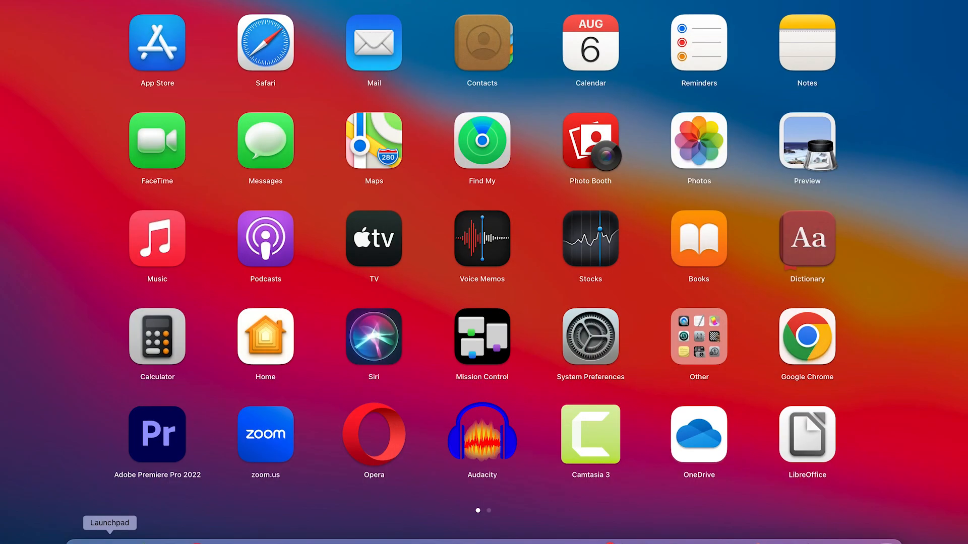
{"action": "type", "text": "libre"}
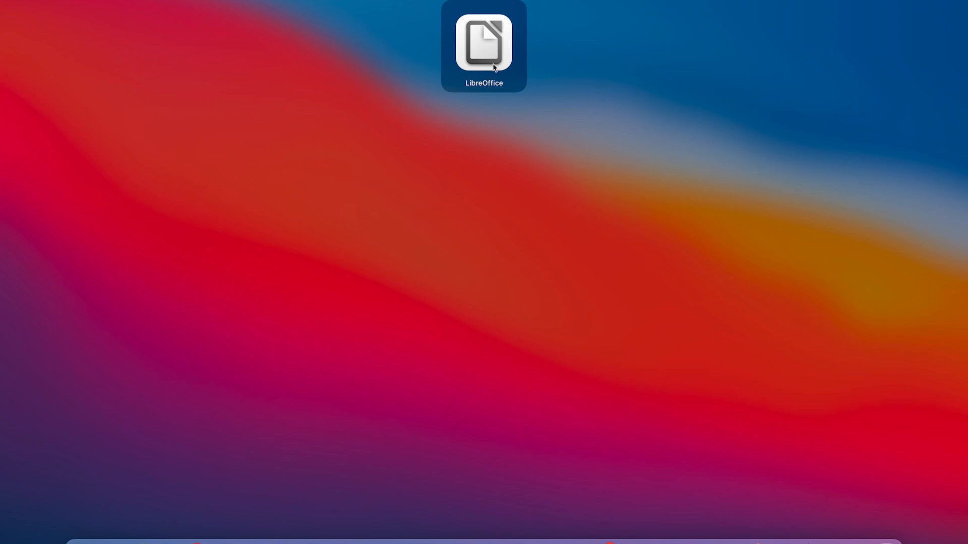
{"action": "left_click", "coordinate": [476, 59]}
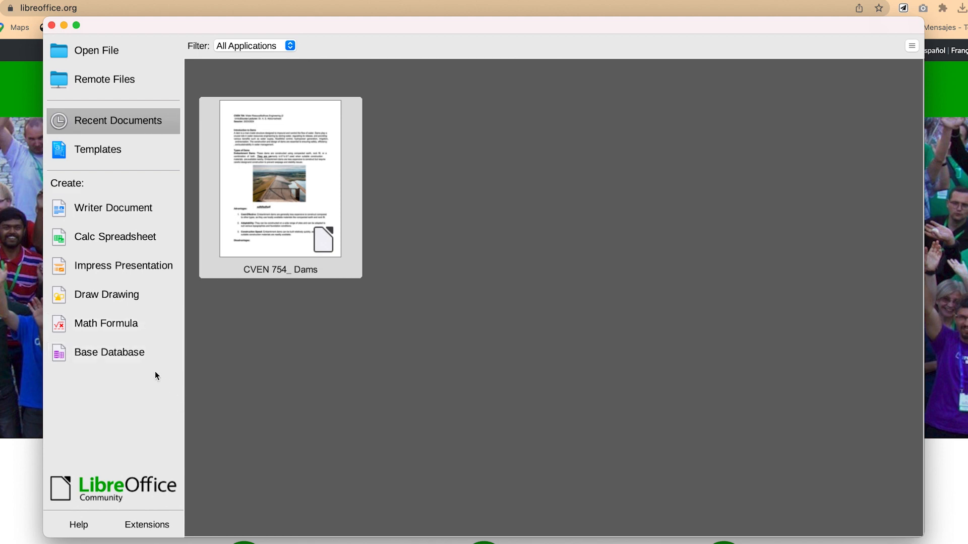
{"action": "left_click", "coordinate": [129, 301]}
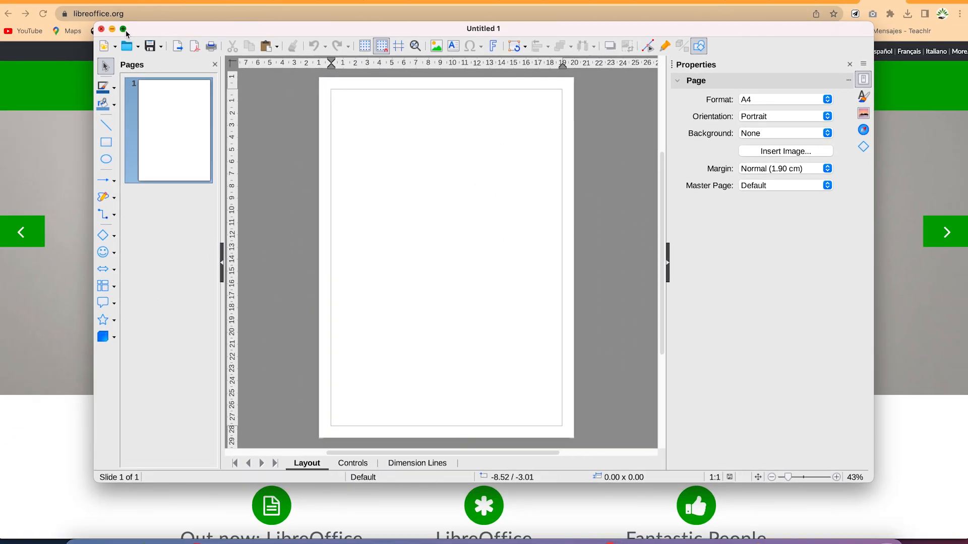
{"action": "left_click", "coordinate": [77, 25]}
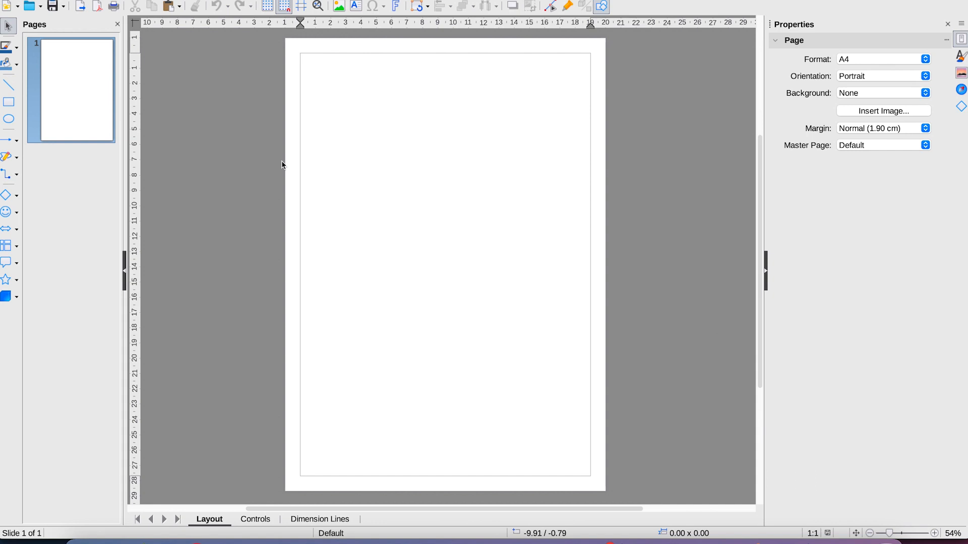
Step: Open the file CVEN 754_ Dams.pdf from the Best FRee PDF Editor folder
{"action": "left_click", "coordinate": [37, 6]}
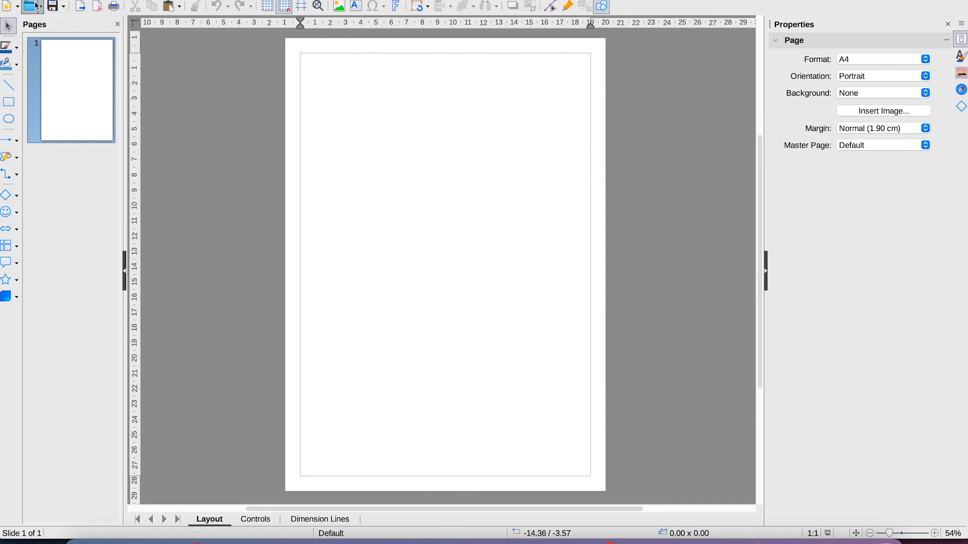
{"action": "left_click", "coordinate": [399, 118]}
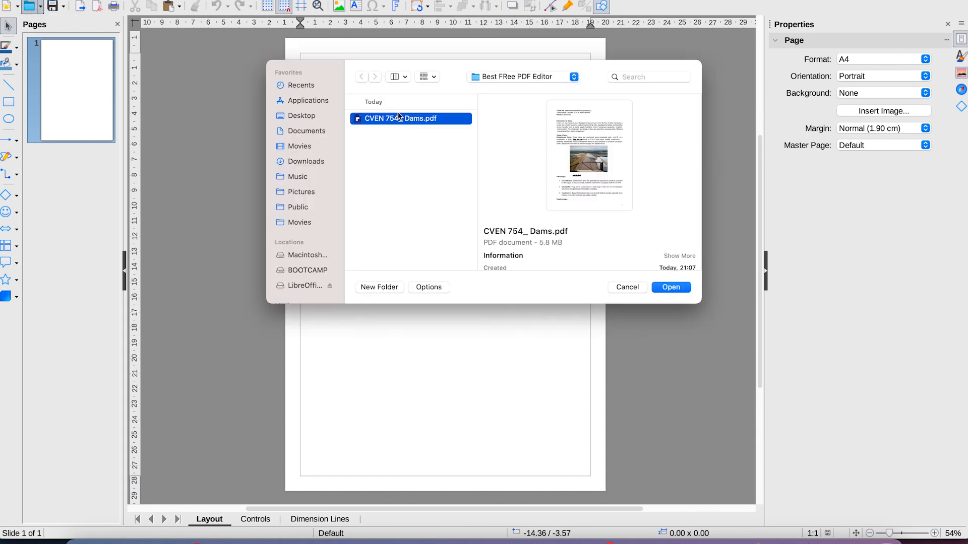
{"action": "left_click", "coordinate": [680, 286]}
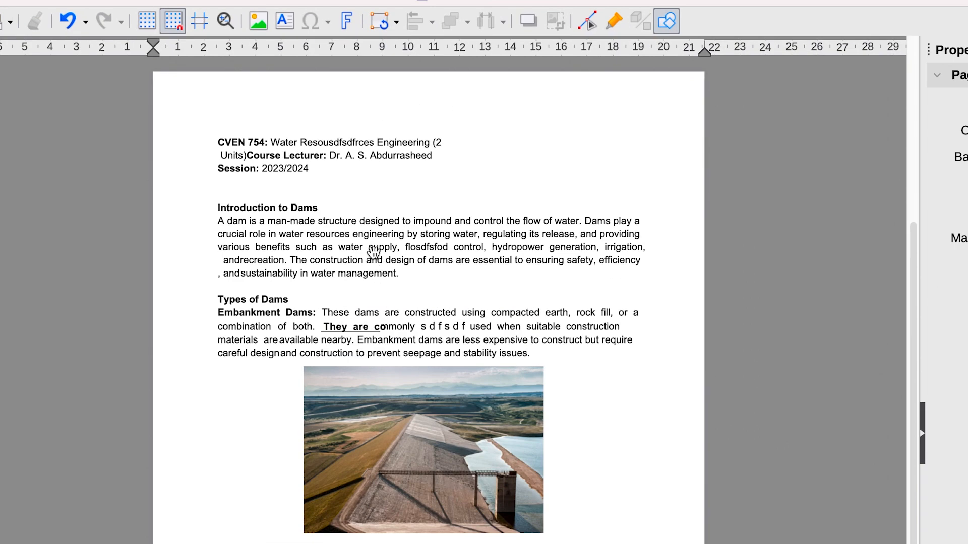
Step: Replace the text starting with "recreation. The construction and design of dams" in the introduction with "sdfsfsfdsdfs"
{"action": "left_click", "coordinate": [373, 253]}
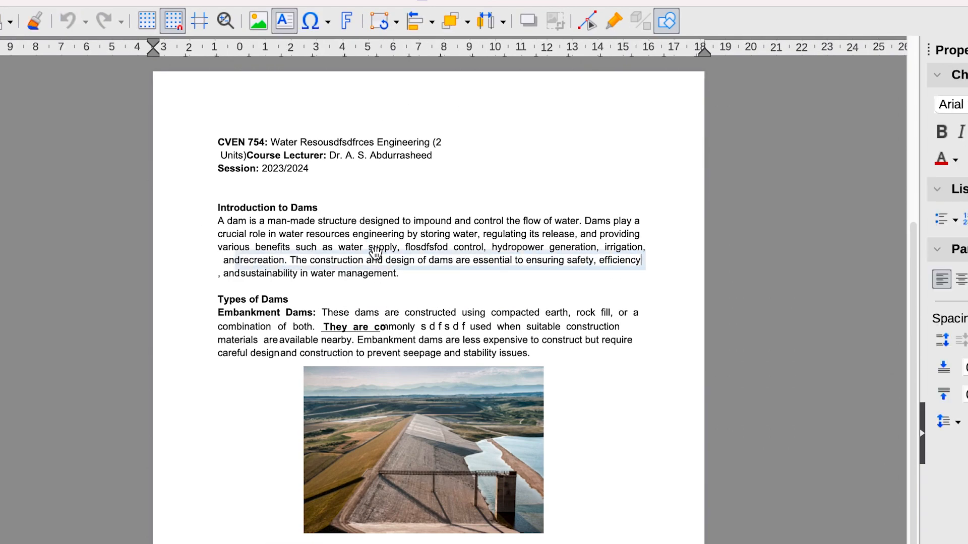
{"action": "key", "text": "ctrl+a"}
{"action": "type", "text": "sdf"}
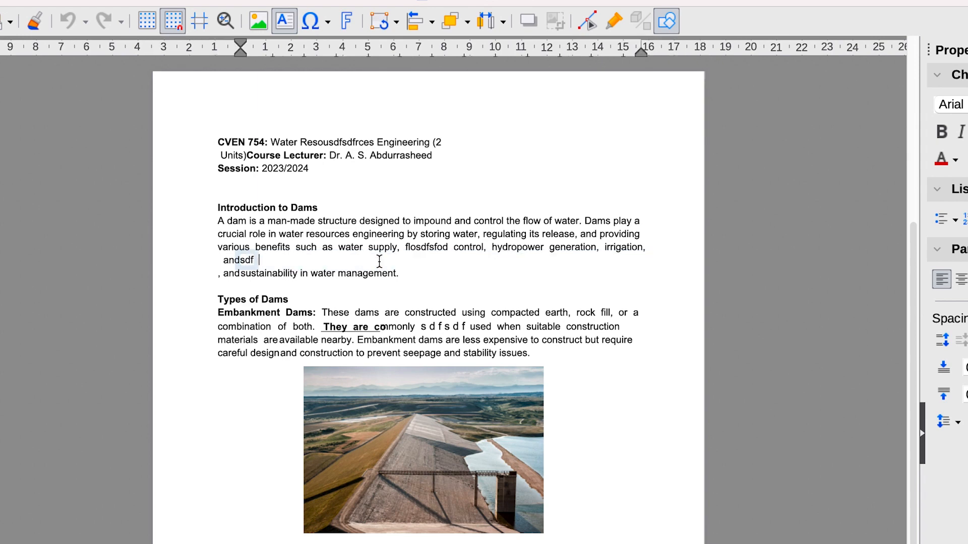
{"action": "type", "text": "sfsfdsdfs"}
Step: Append "dfdfsdf" after "providing" at the end of the introduction line starting with "crucial role in water resources"
{"action": "left_click", "coordinate": [378, 225]}
{"action": "type", "text": "sdfsdf"}
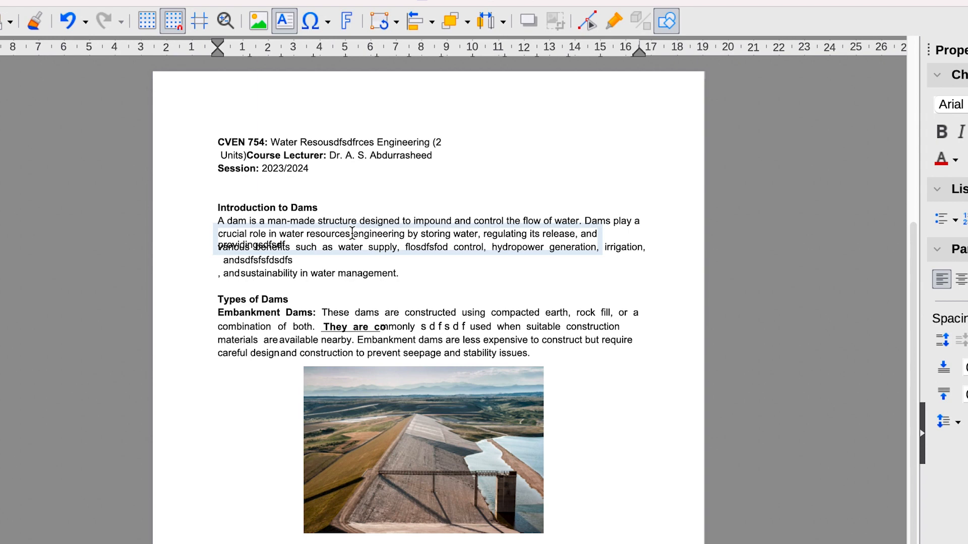
{"action": "key", "text": "ctrl+z"}
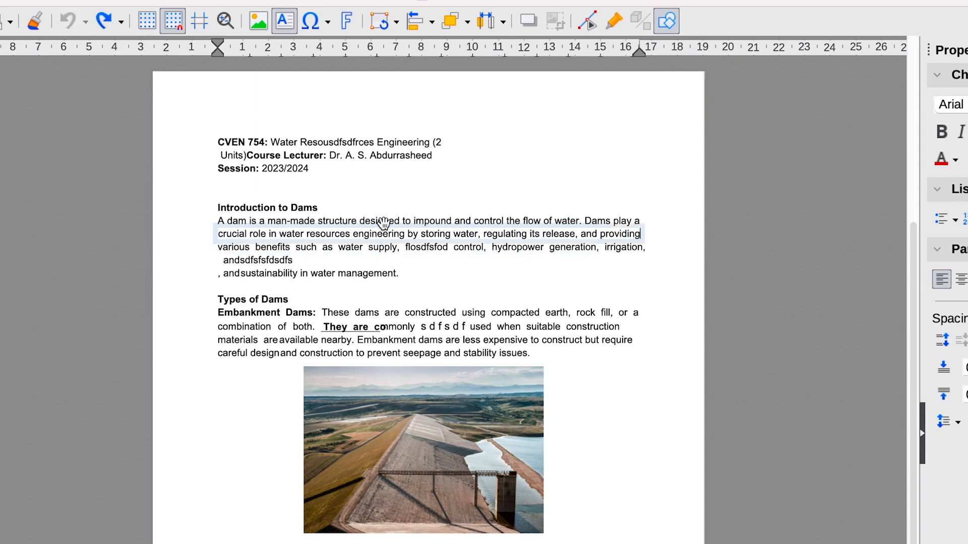
{"action": "type", "text": "dfdfsdf"}
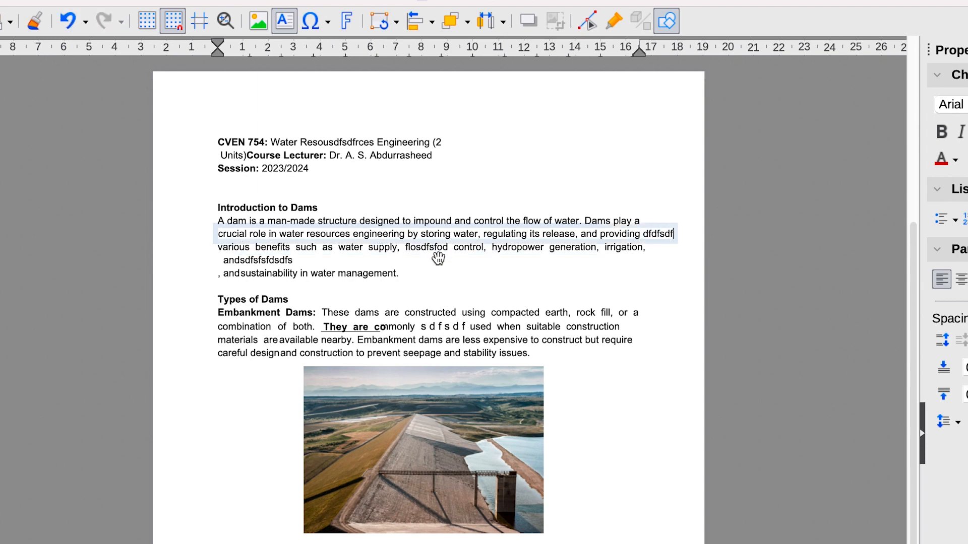
Step: Set the whole "crucial role in water resources" line to the American Typewriter font at 16 pt
{"action": "key", "text": "shift+Home"}
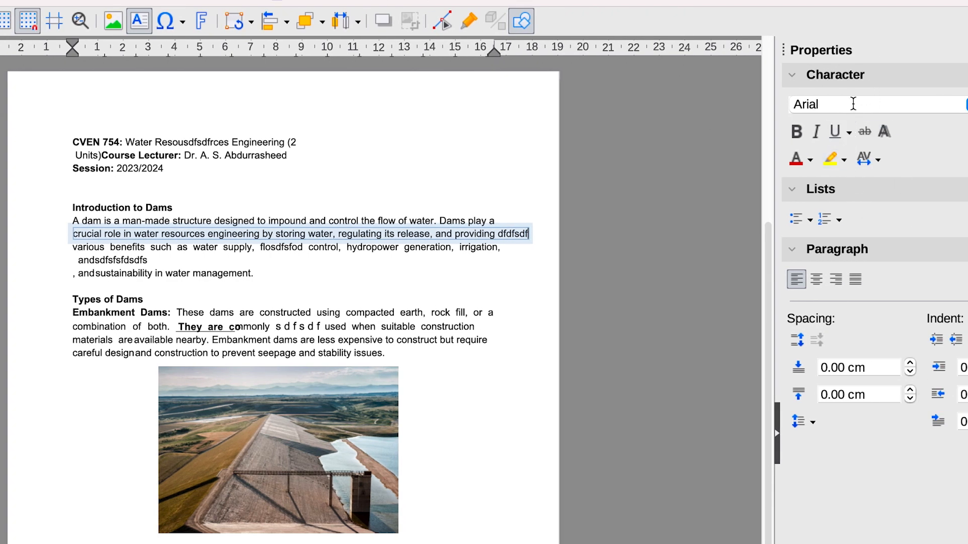
{"action": "left_click", "coordinate": [964, 104]}
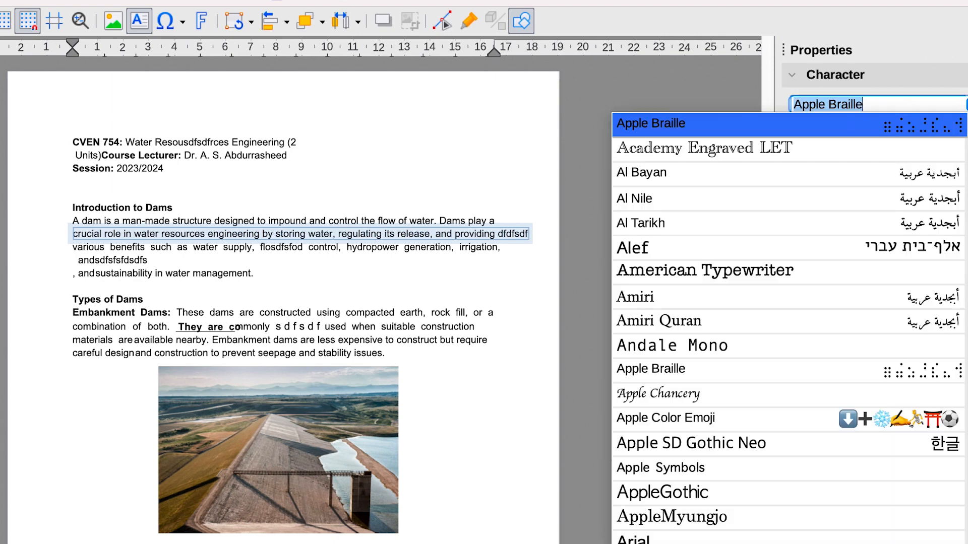
{"action": "left_click", "coordinate": [815, 267]}
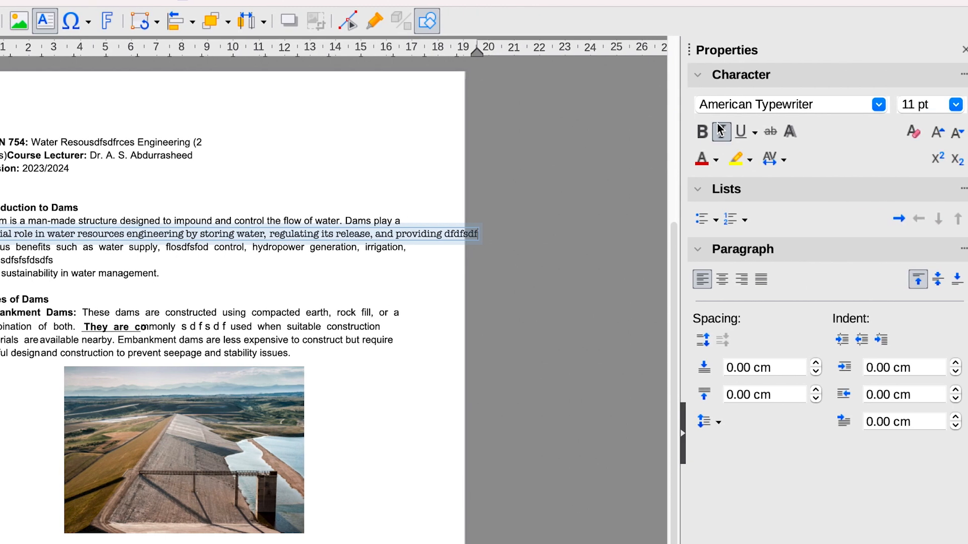
{"action": "left_click", "coordinate": [956, 104]}
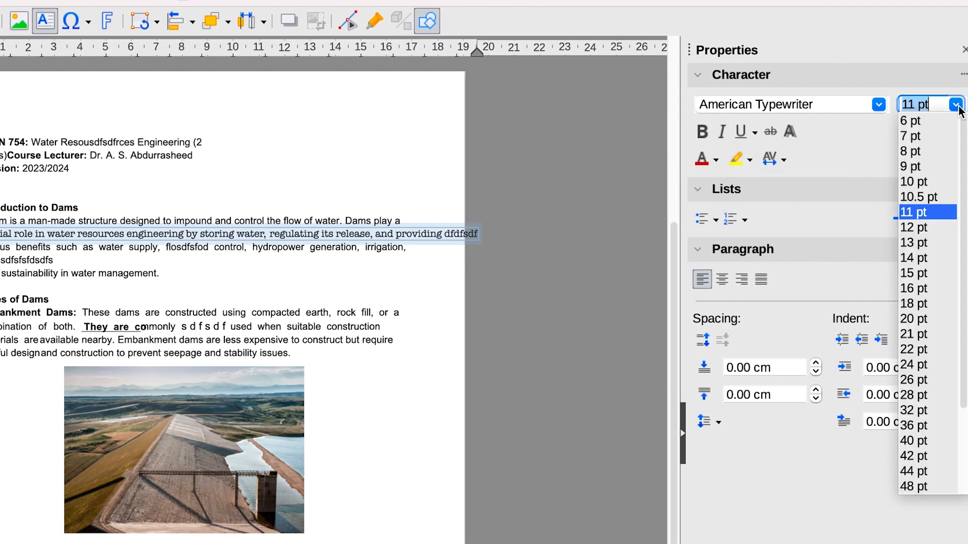
{"action": "left_click", "coordinate": [939, 290]}
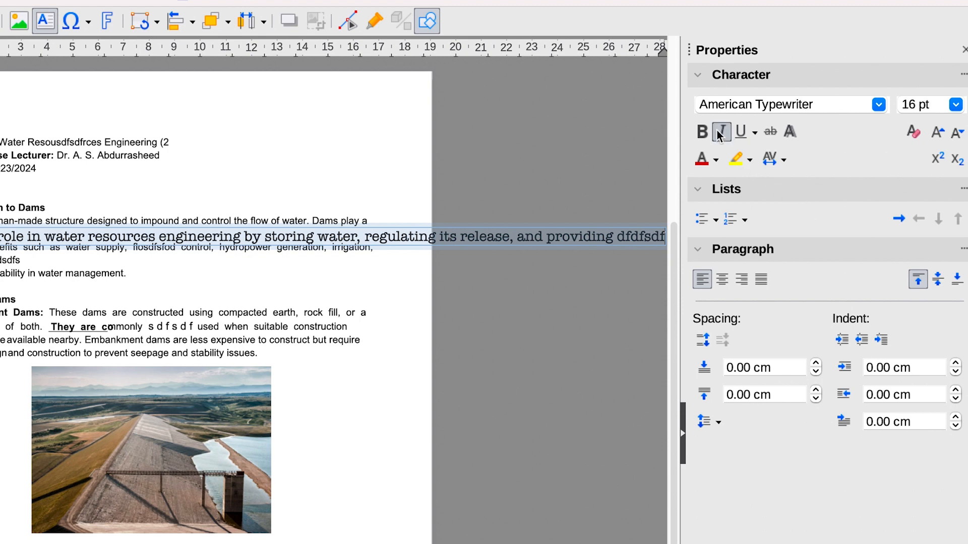
Step: Make the selected "crucial role in water resources" line bold, italic and underlined
{"action": "left_click", "coordinate": [702, 133]}
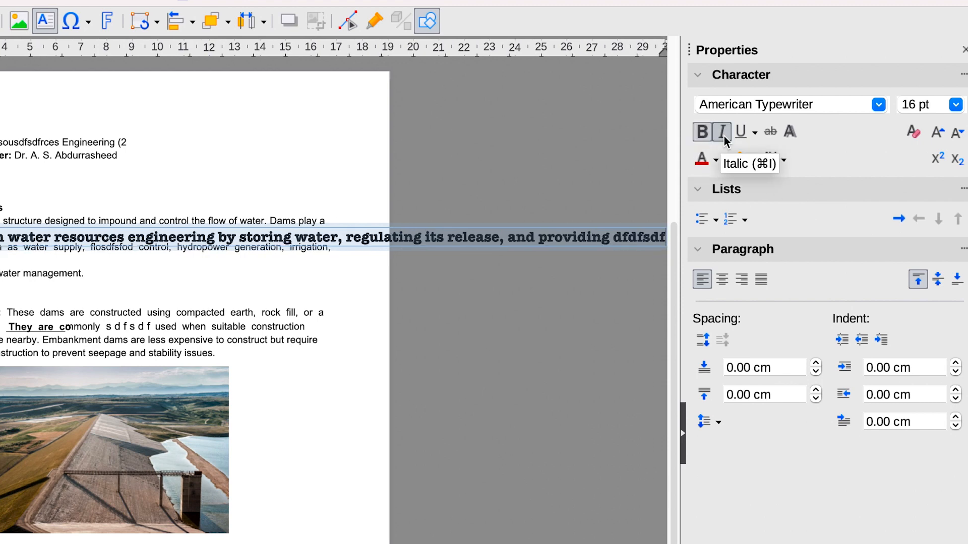
{"action": "left_click", "coordinate": [724, 133]}
{"action": "left_click", "coordinate": [739, 133]}
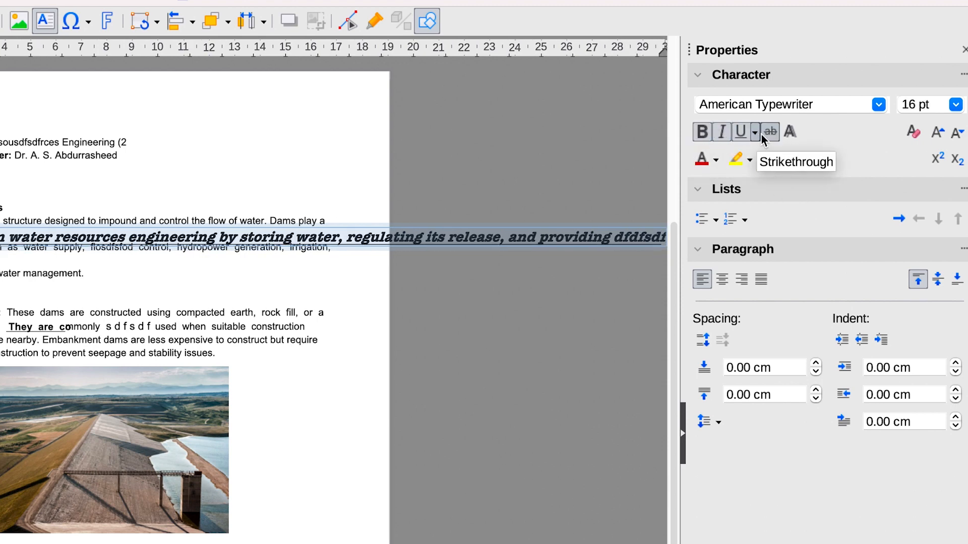
Step: Change the font color of the selected "crucial role in water resources" line to the dark slate green from the html palette
{"action": "left_click", "coordinate": [715, 160]}
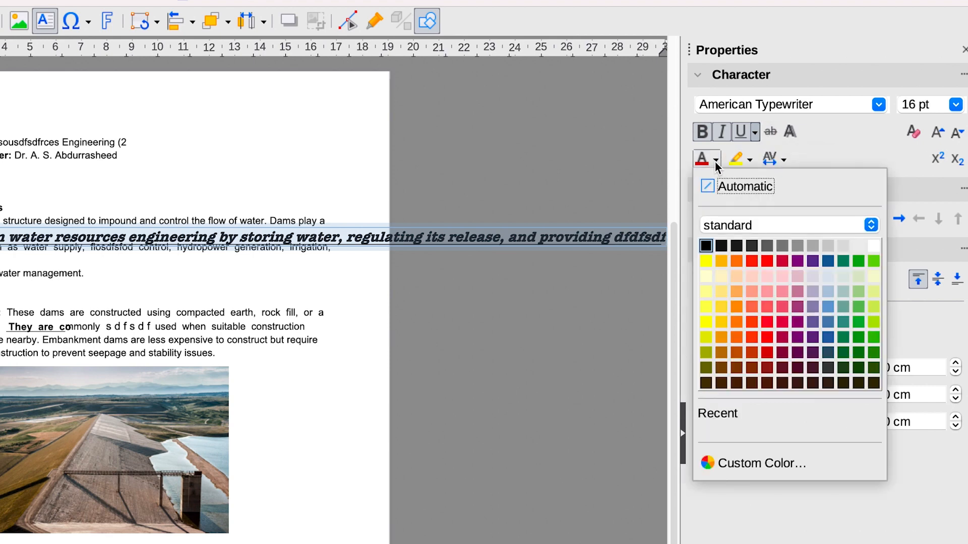
{"action": "left_click", "coordinate": [752, 260]}
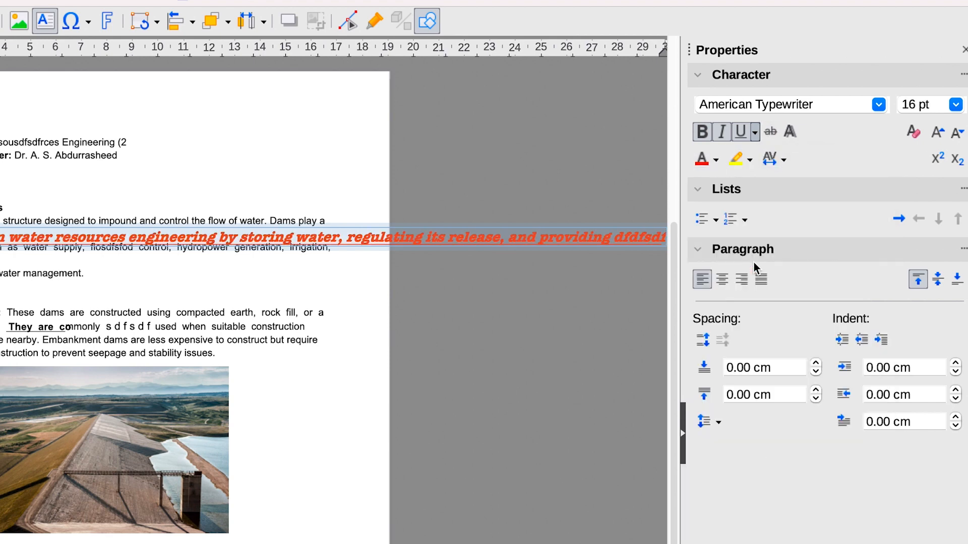
{"action": "left_click", "coordinate": [716, 160]}
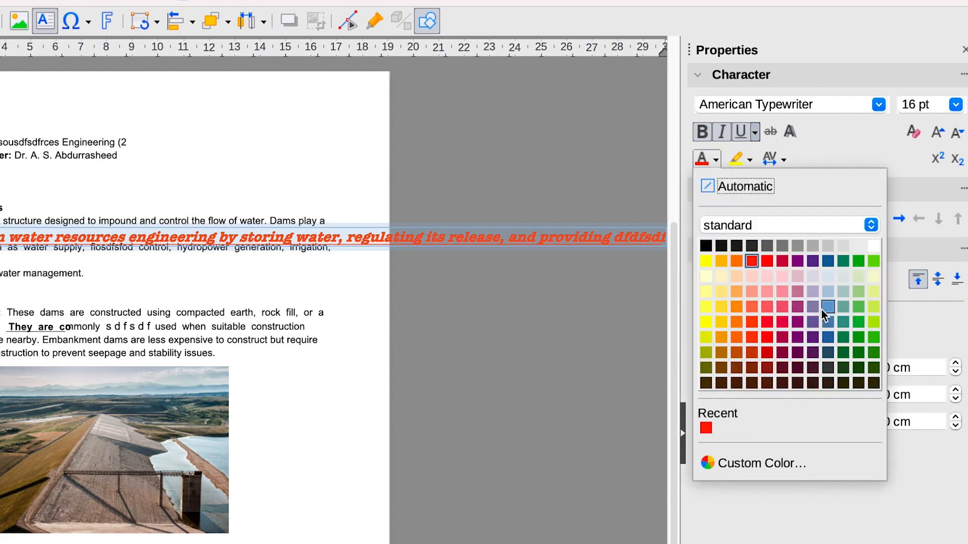
{"action": "left_click", "coordinate": [869, 224]}
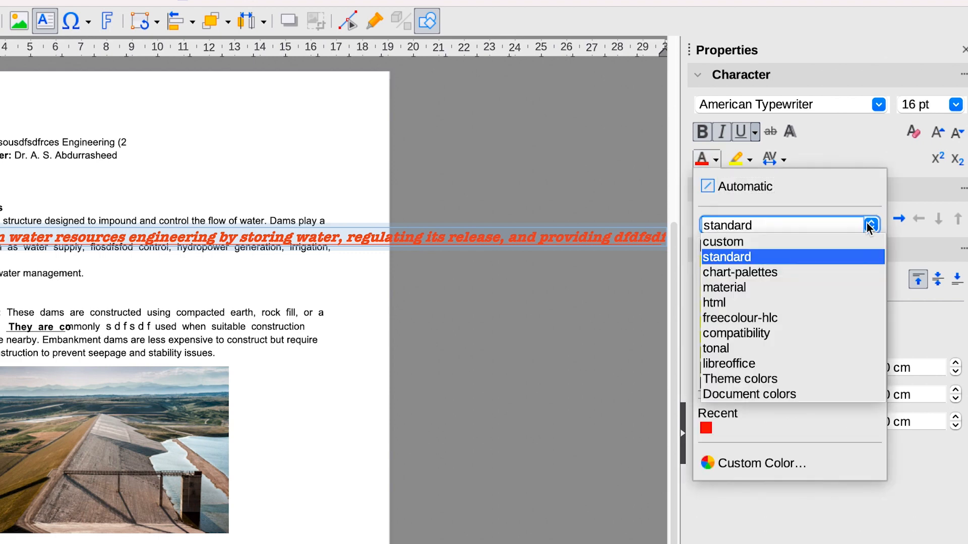
{"action": "left_click", "coordinate": [811, 299]}
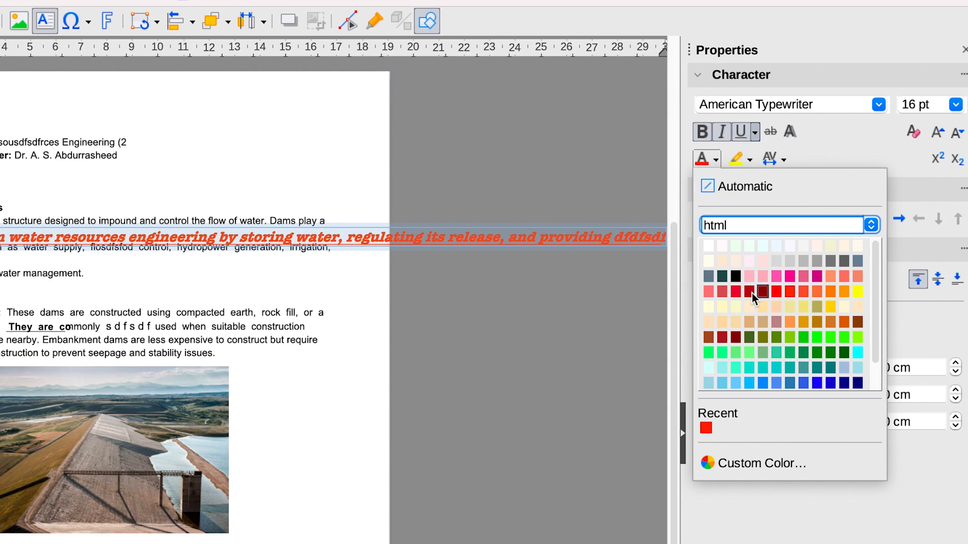
{"action": "left_click", "coordinate": [722, 276]}
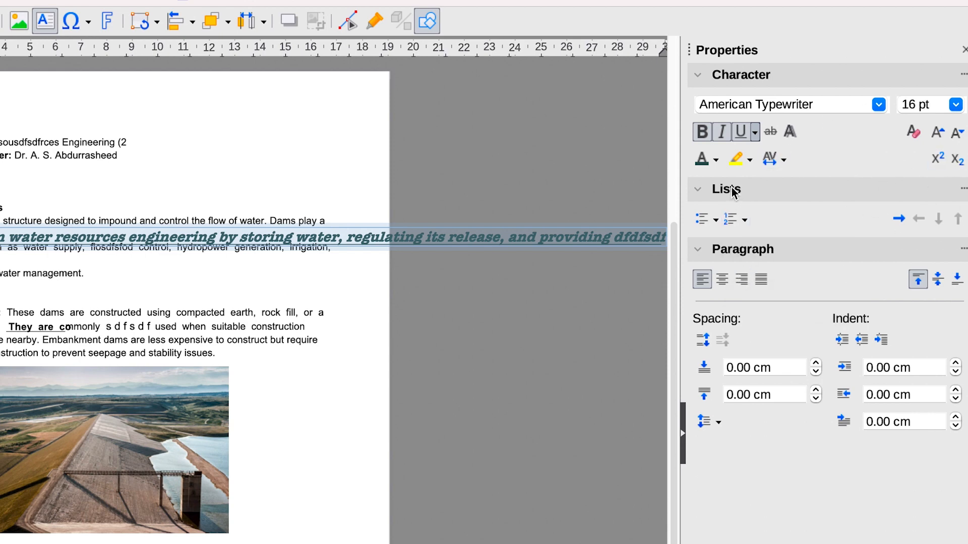
{"action": "left_click", "coordinate": [716, 221]}
{"action": "left_click", "coordinate": [716, 220]}
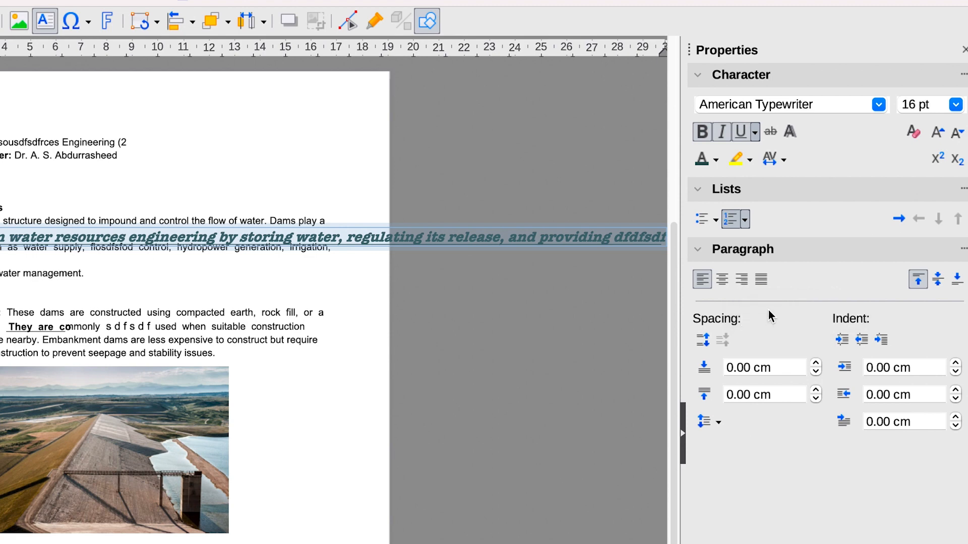
{"action": "double_click", "coordinate": [217, 319]}
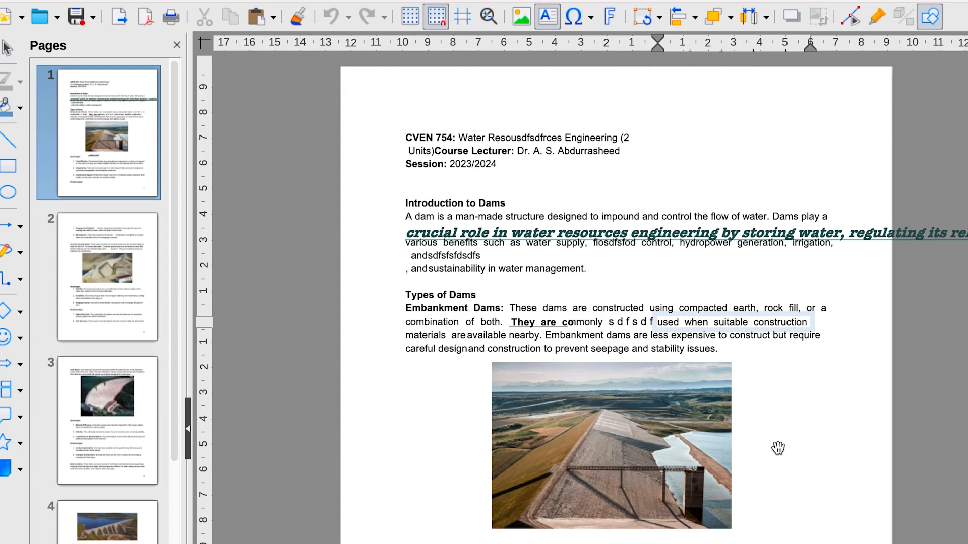
Step: Select the embankment dam photo on page 1 and flip it horizontally
{"action": "left_click", "coordinate": [82, 467]}
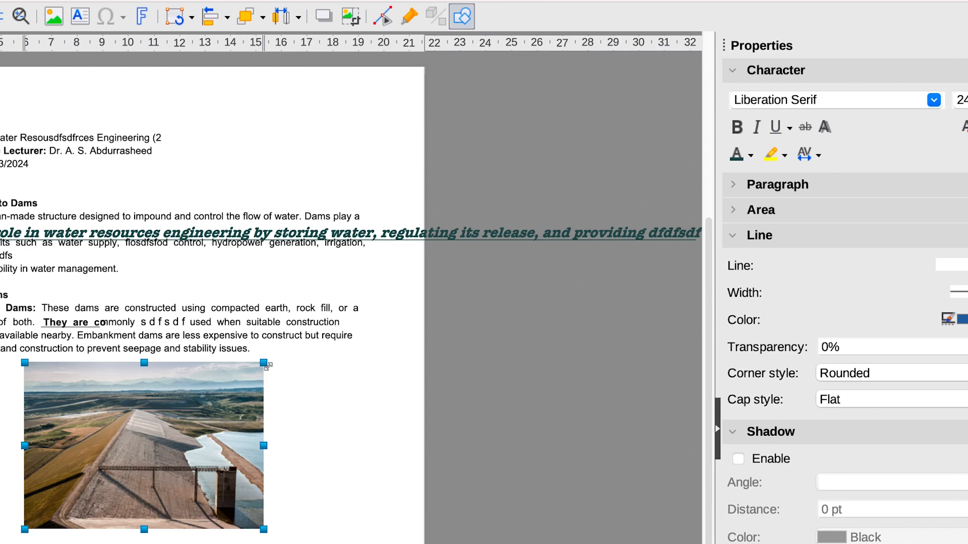
{"action": "mouse_move", "coordinate": [267, 366]}
{"action": "left_mouse_down"}
{"action": "mouse_move", "coordinate": [195, 401]}
{"action": "mouse_move", "coordinate": [262, 364]}
{"action": "left_mouse_up"}
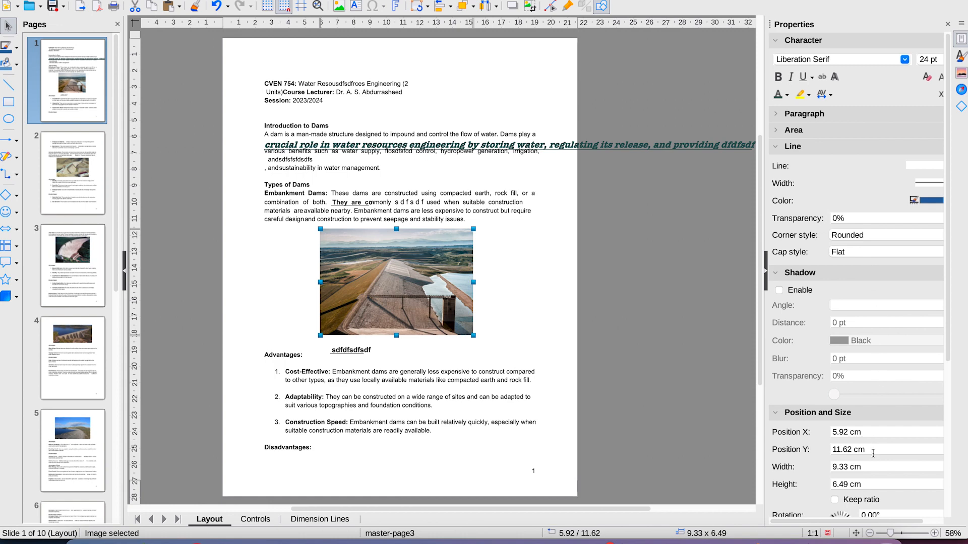
{"action": "scroll", "coordinate": [873, 453], "scroll_direction": "down", "scroll_amount": 3}
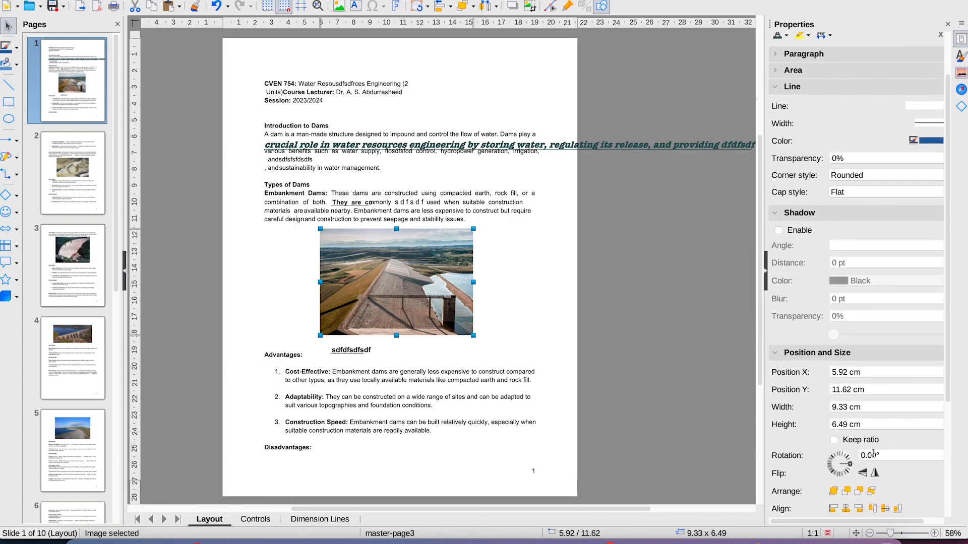
{"action": "scroll", "coordinate": [873, 453], "scroll_direction": "down", "scroll_amount": 2}
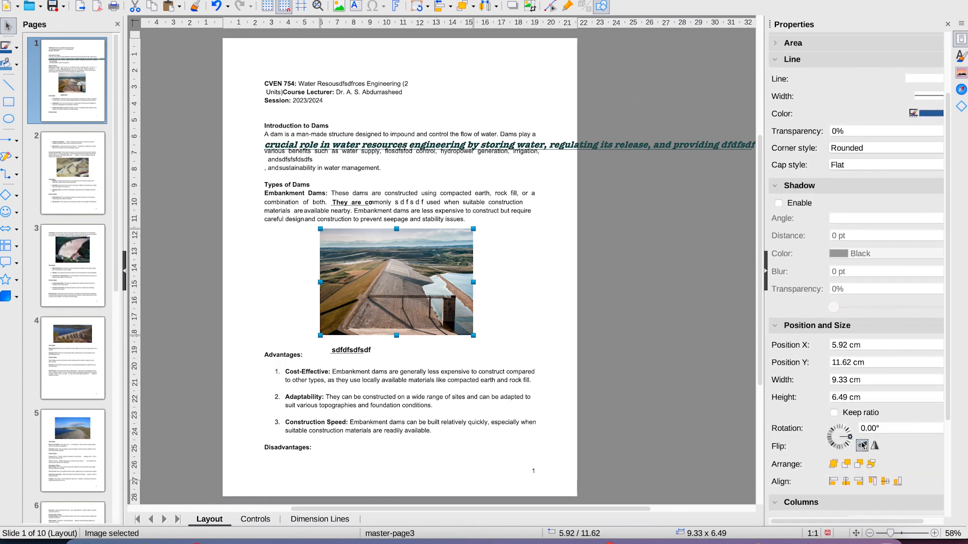
{"action": "left_click", "coordinate": [875, 446]}
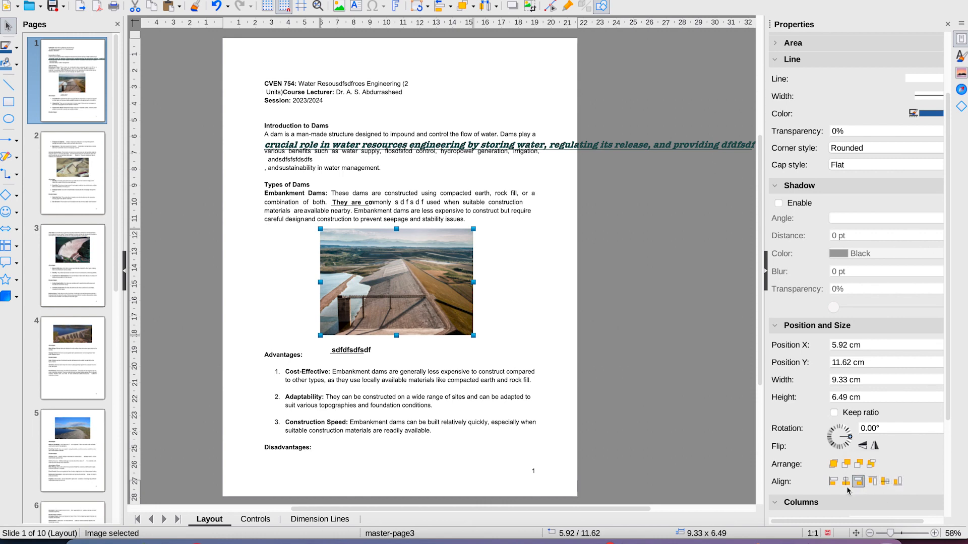
{"action": "scroll", "coordinate": [843, 490], "scroll_direction": "down", "scroll_amount": 5}
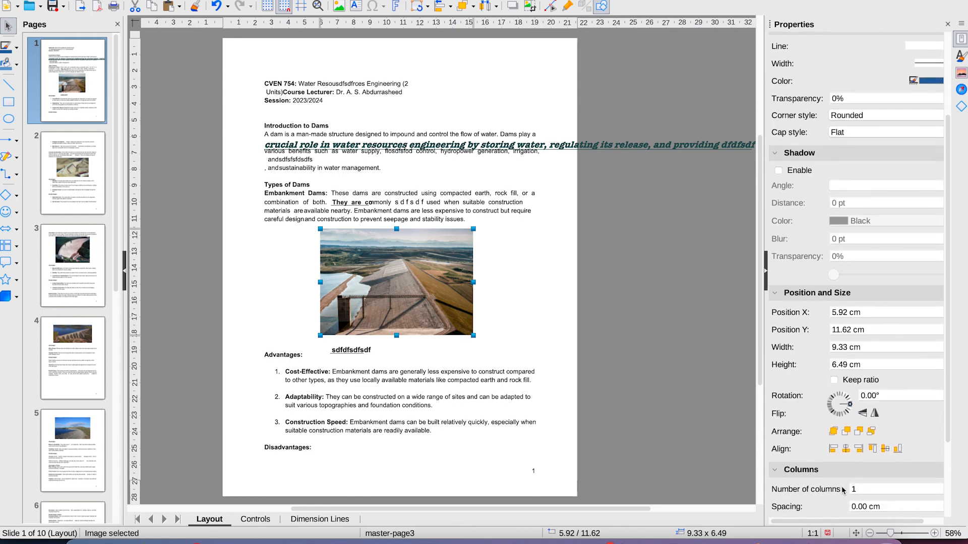
{"action": "scroll", "coordinate": [842, 489], "scroll_direction": "down", "scroll_amount": 3}
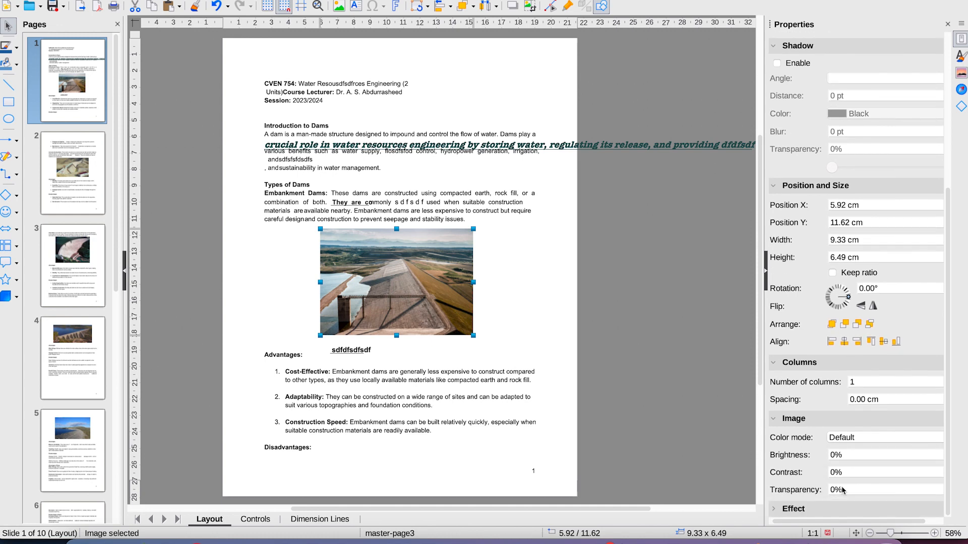
{"action": "scroll", "coordinate": [843, 490], "scroll_direction": "up", "scroll_amount": 4}
{"action": "scroll", "coordinate": [843, 489], "scroll_direction": "up", "scroll_amount": 2}
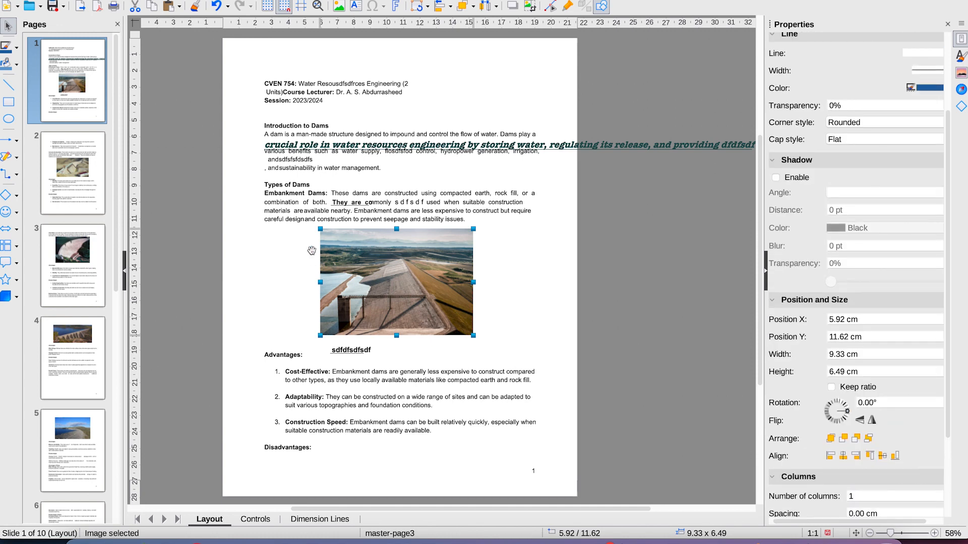
Step: Go to page 4 of the document, with the buttress dam photo
{"action": "left_click", "coordinate": [60, 196]}
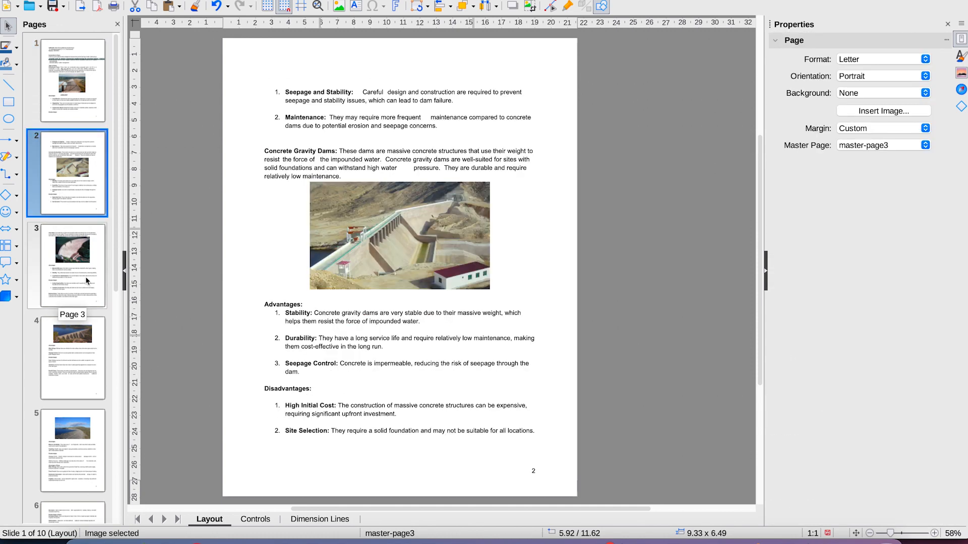
{"action": "left_click", "coordinate": [87, 302]}
{"action": "left_click", "coordinate": [92, 358]}
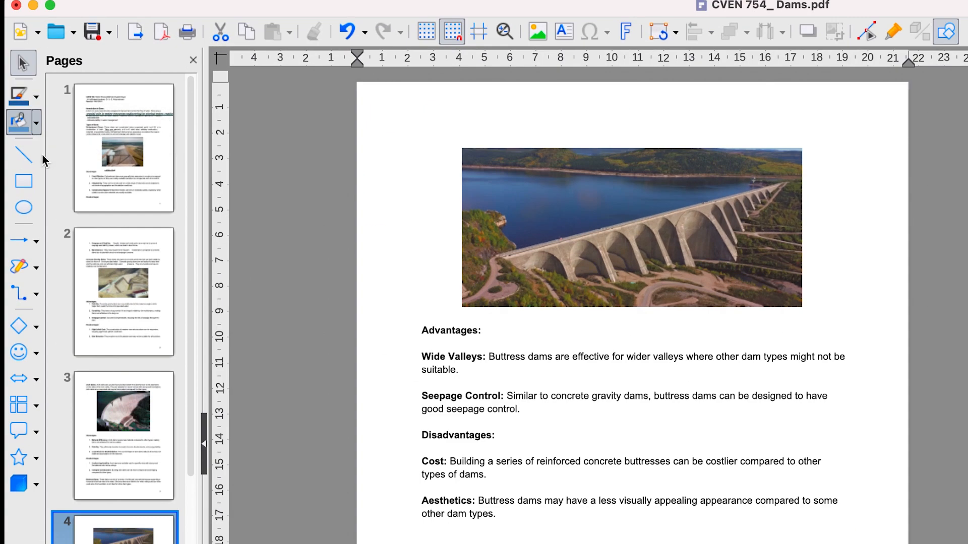
{"action": "left_click", "coordinate": [35, 242]}
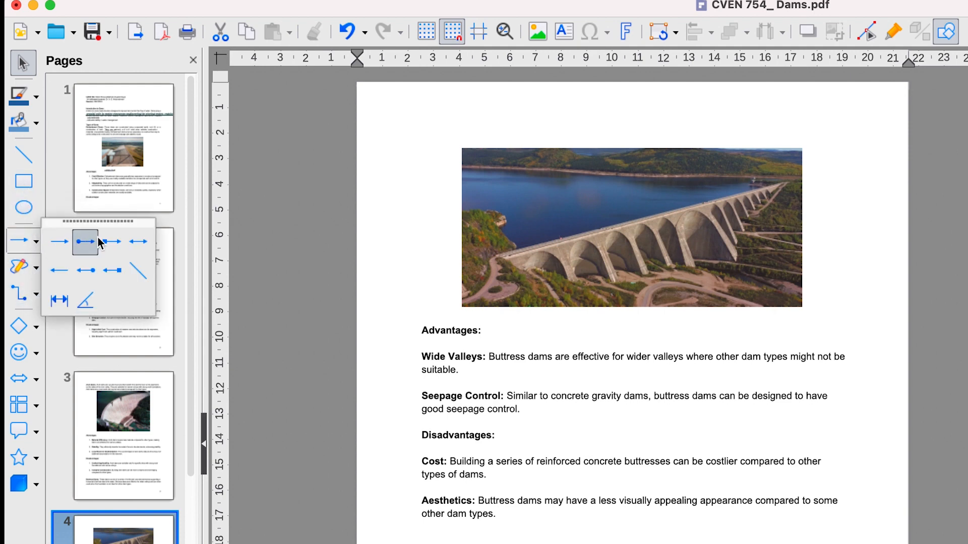
{"action": "left_click", "coordinate": [32, 298]}
{"action": "left_click", "coordinate": [34, 296]}
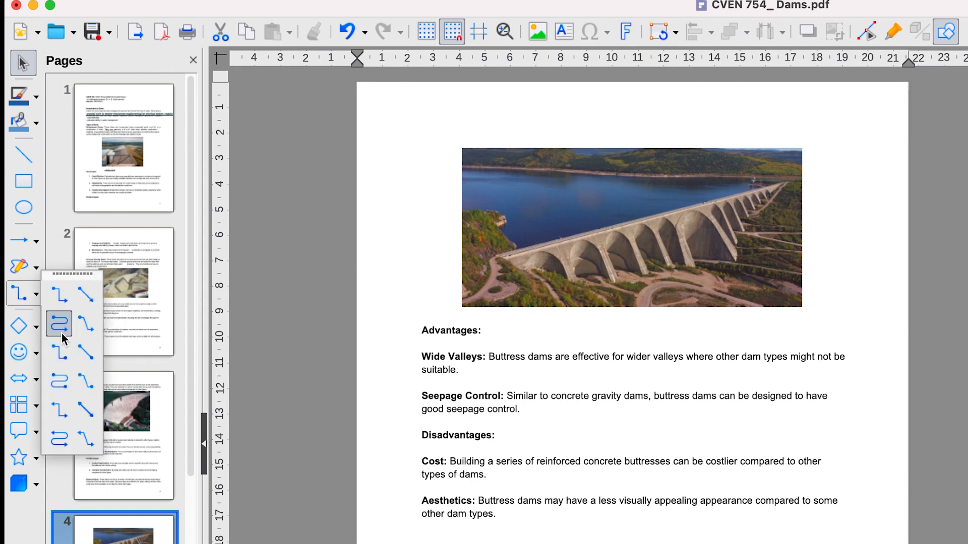
Step: Draw a 10 × 10 cm square below the text on page 4 and move it up over the Rockfill Dams paragraph
{"action": "left_click", "coordinate": [34, 325]}
{"action": "left_click", "coordinate": [35, 329]}
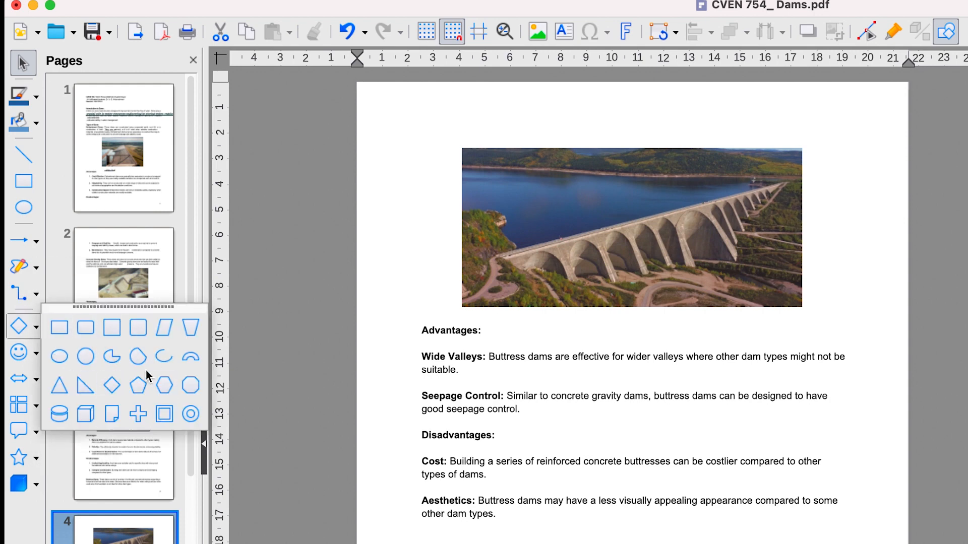
{"action": "left_click", "coordinate": [112, 334]}
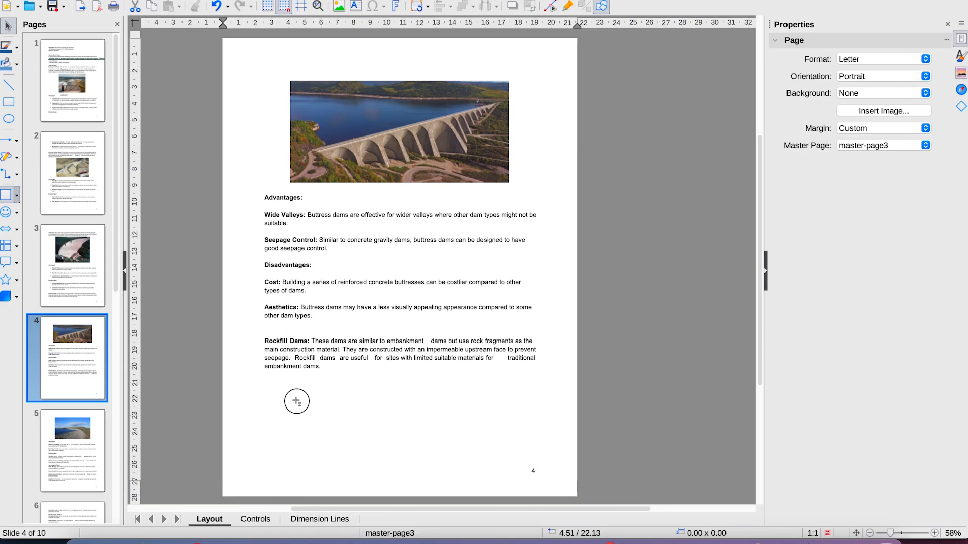
{"action": "mouse_move", "coordinate": [296, 460]}
{"action": "left_mouse_down"}
{"action": "mouse_move", "coordinate": [438, 471]}
{"action": "mouse_move", "coordinate": [460, 486]}
{"action": "mouse_move", "coordinate": [461, 424]}
{"action": "left_mouse_up"}
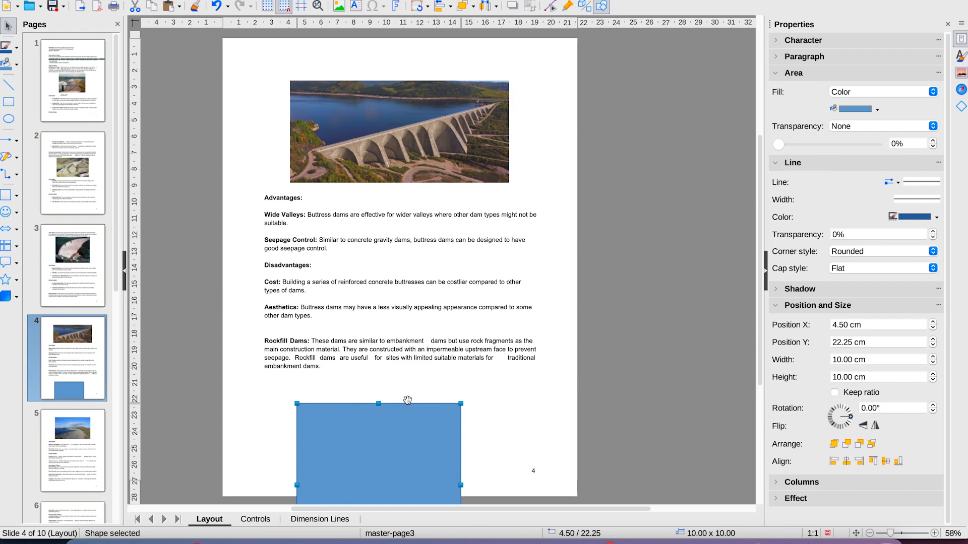
{"action": "scroll", "coordinate": [407, 400], "scroll_direction": "down", "scroll_amount": 5}
{"action": "left_click_drag", "start_coordinate": [395, 255], "coordinate": [399, 132]}
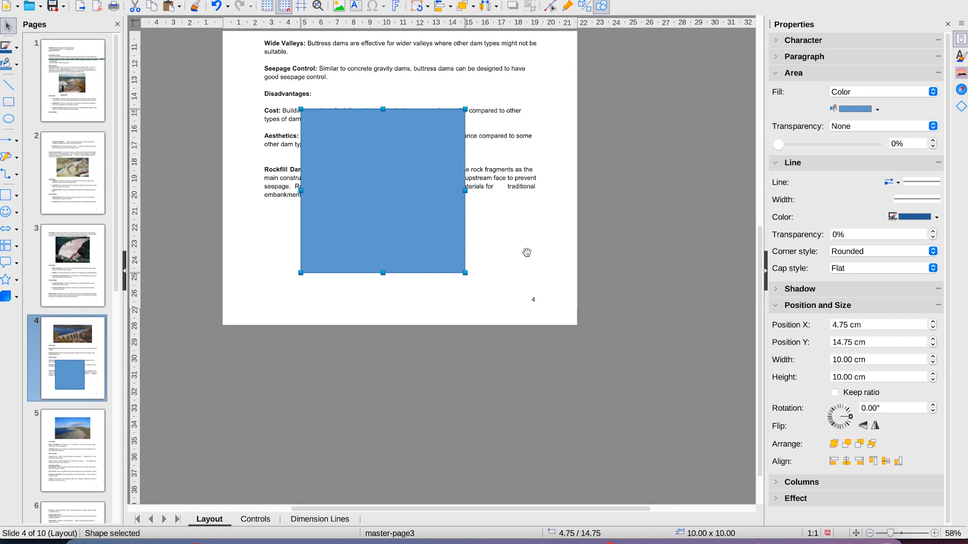
Step: Give the blue square a magenta outline from the html palette with a dotted line style
{"action": "left_click", "coordinate": [936, 217]}
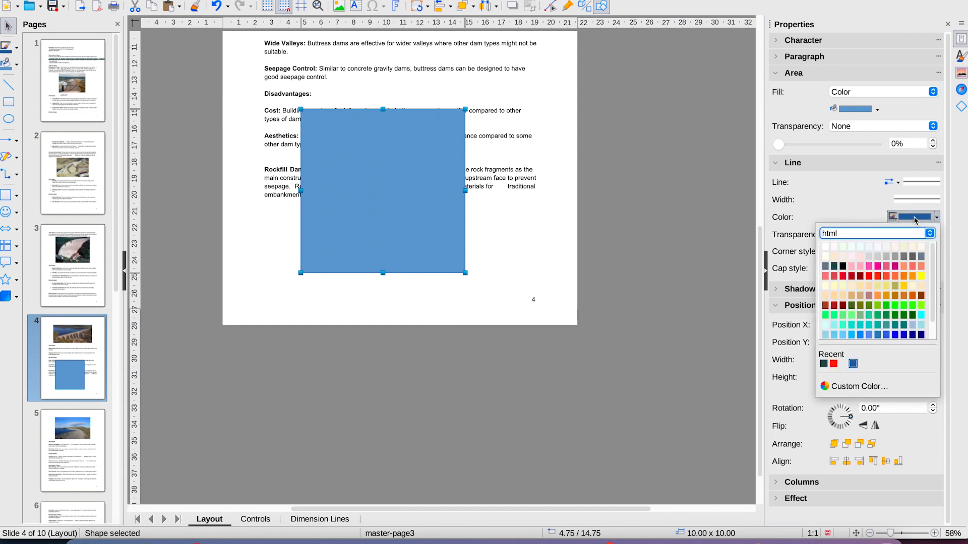
{"action": "left_click", "coordinate": [894, 268]}
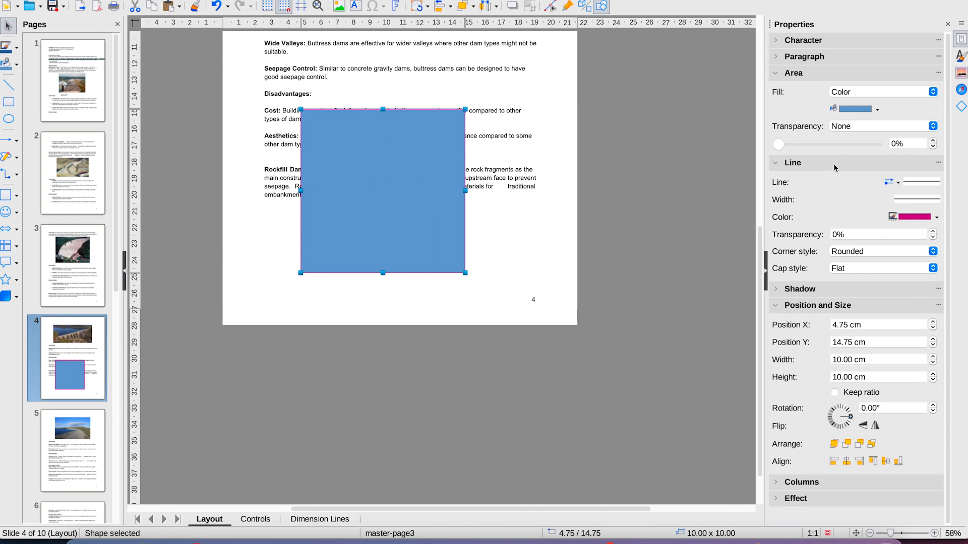
{"action": "left_click", "coordinate": [920, 184]}
{"action": "left_click", "coordinate": [928, 294]}
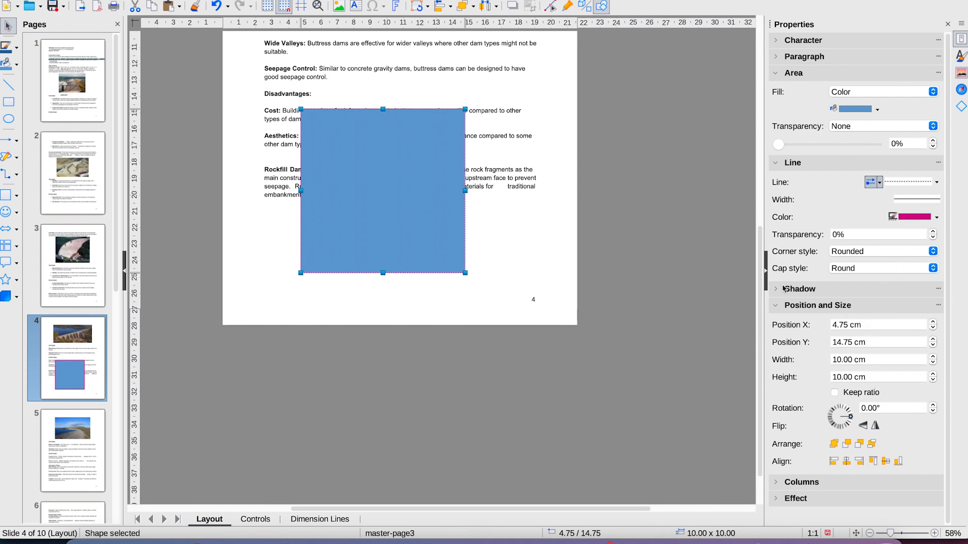
{"action": "scroll", "coordinate": [495, 245], "scroll_direction": "up", "scroll_amount": 3}
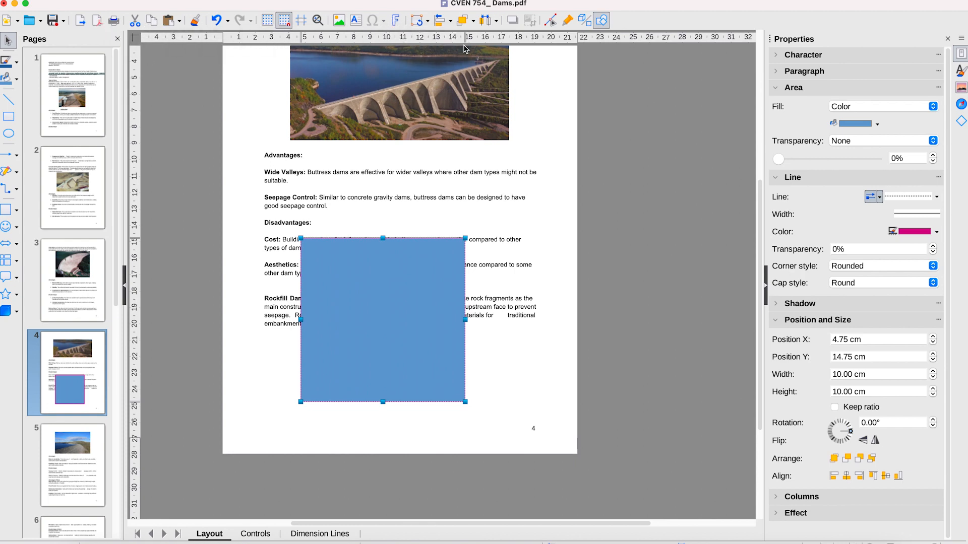
{"action": "scroll", "coordinate": [527, 227], "scroll_direction": "up", "scroll_amount": 10}
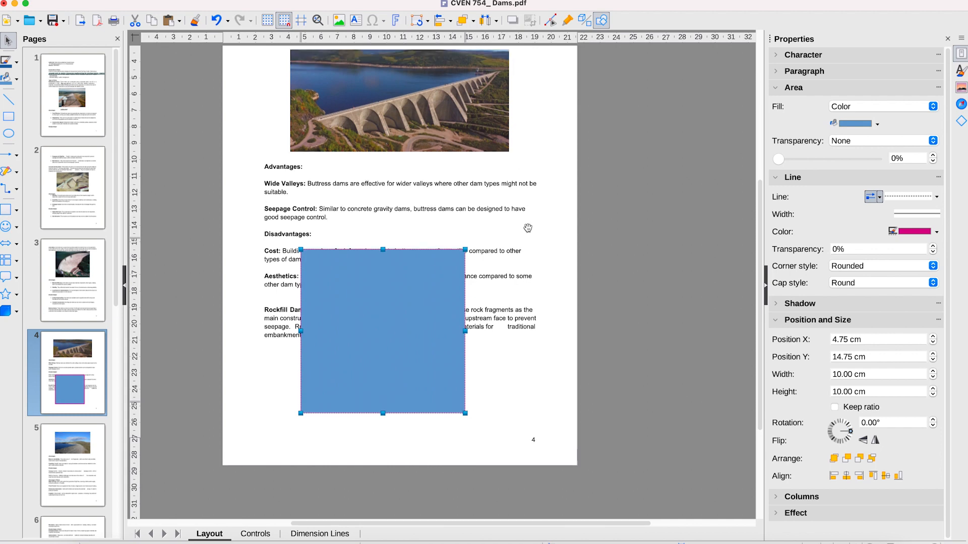
{"action": "scroll", "coordinate": [528, 228], "scroll_direction": "down", "scroll_amount": 10}
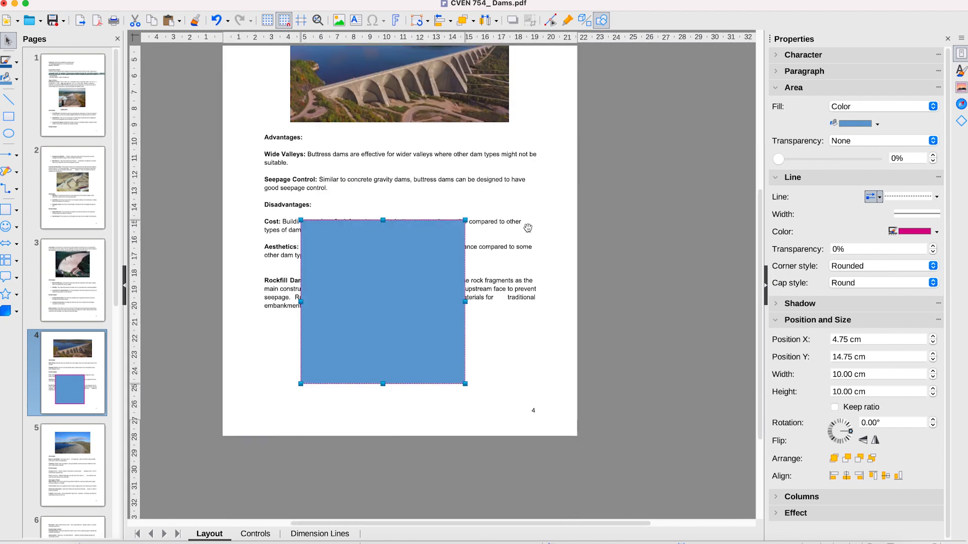
{"action": "left_click", "coordinate": [86, 190]}
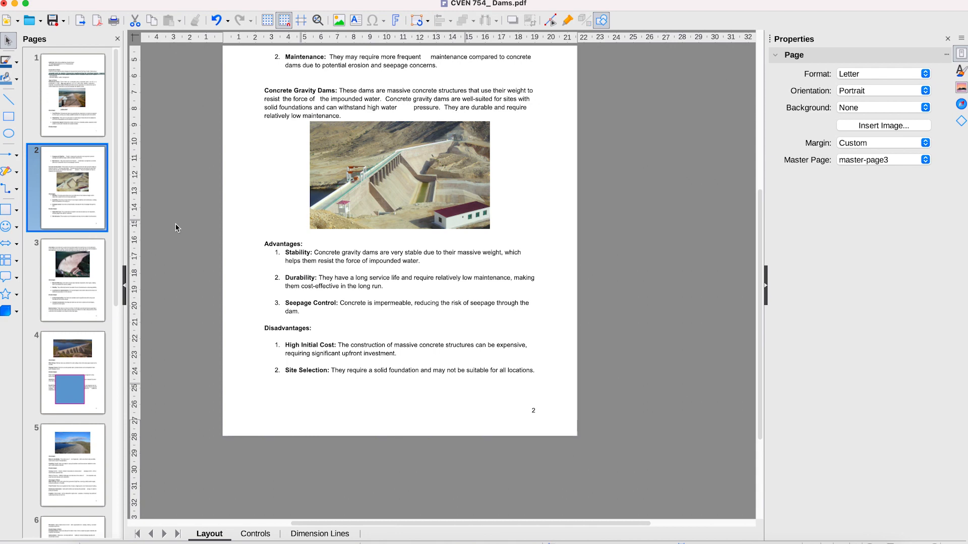
{"action": "left_click", "coordinate": [105, 283]}
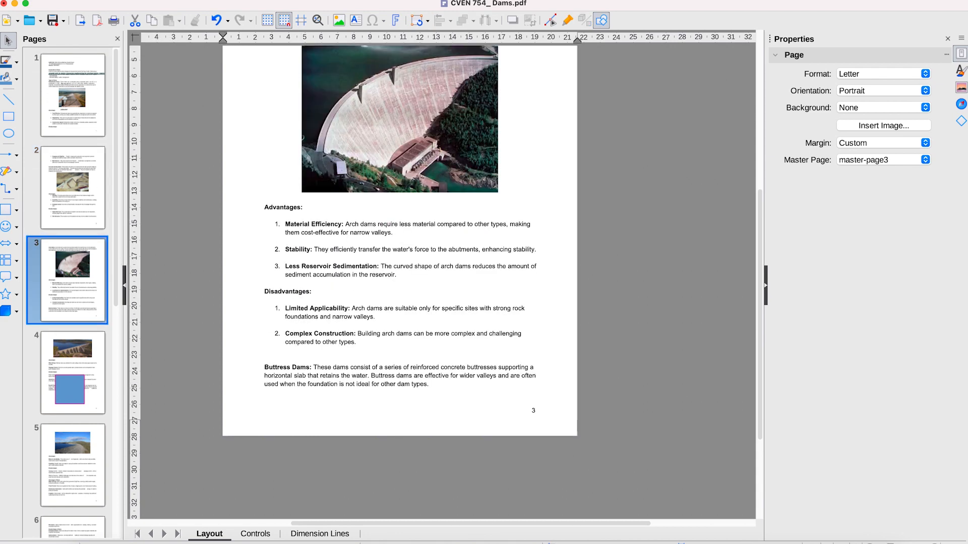
Step: Start exporting the document as PDF with all pages, 90% JPEG quality, 300 DPI images and FDF as the form submit format
{"action": "left_click", "coordinate": [83, 0]}
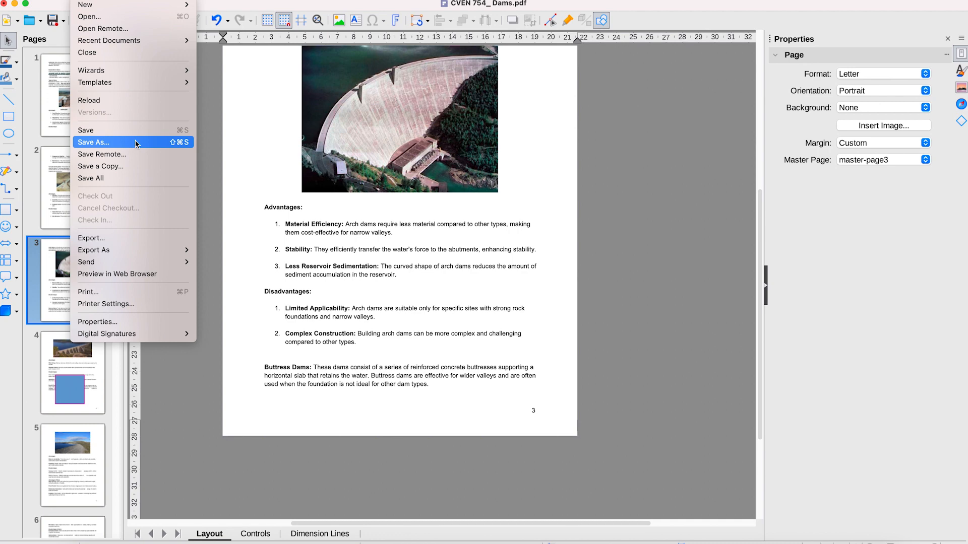
{"action": "mouse_move", "coordinate": [149, 255]}
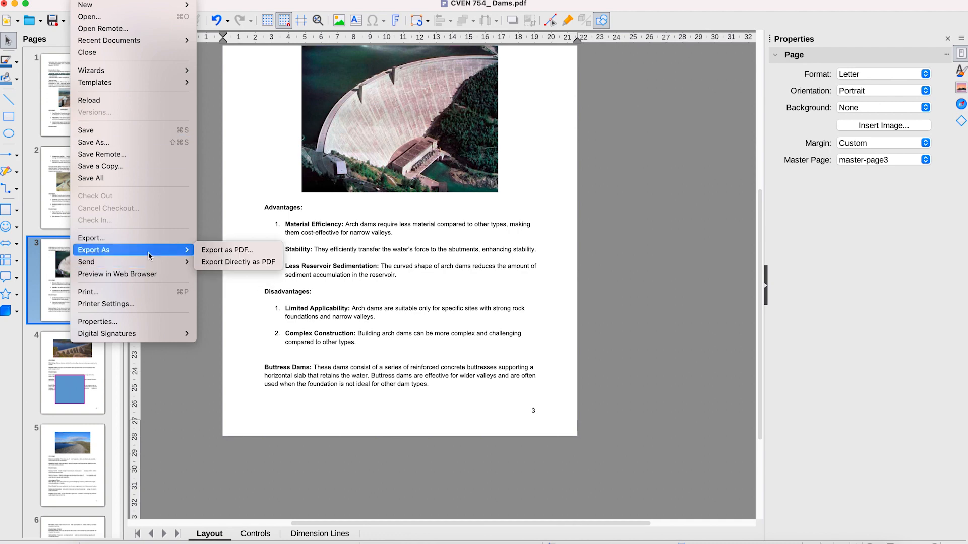
{"action": "left_click", "coordinate": [226, 250]}
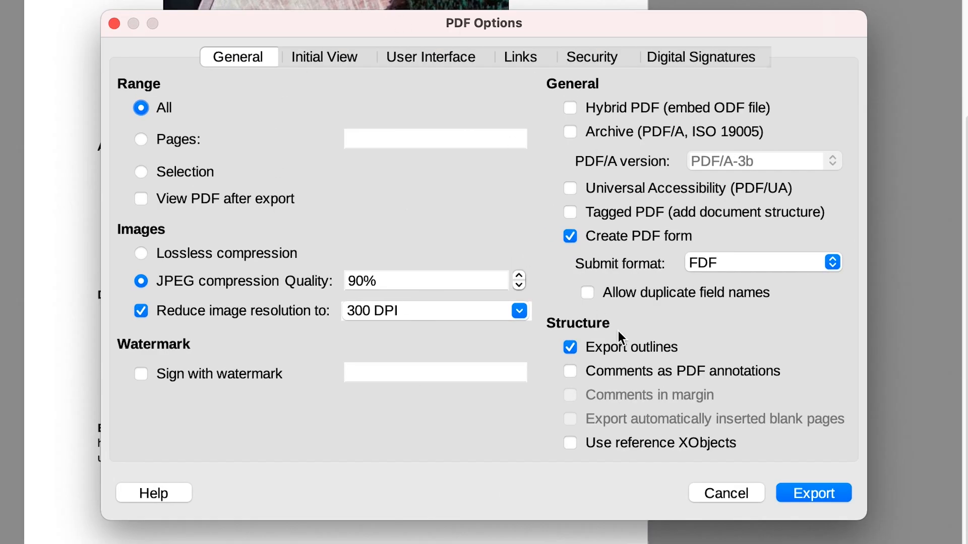
{"action": "left_click", "coordinate": [823, 262]}
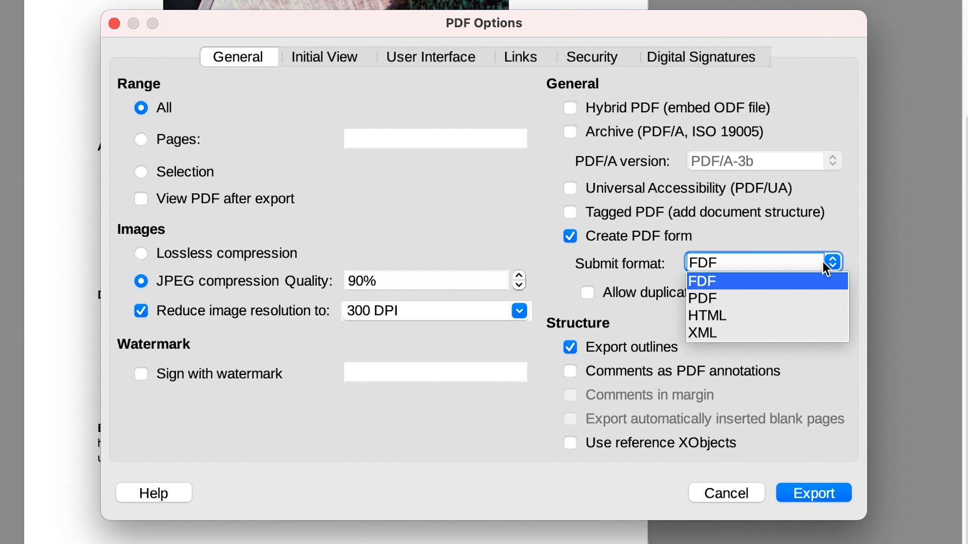
{"action": "left_click", "coordinate": [829, 262]}
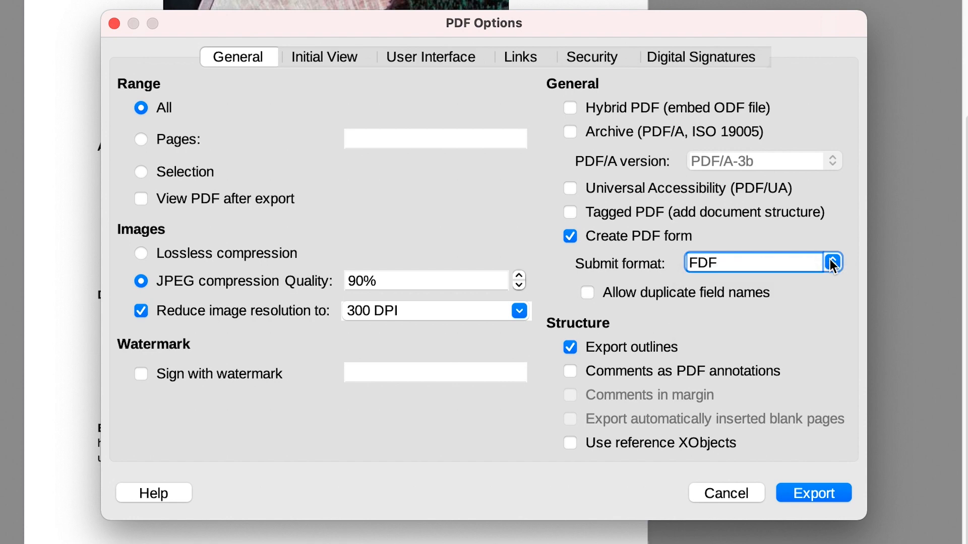
{"action": "left_click", "coordinate": [823, 495]}
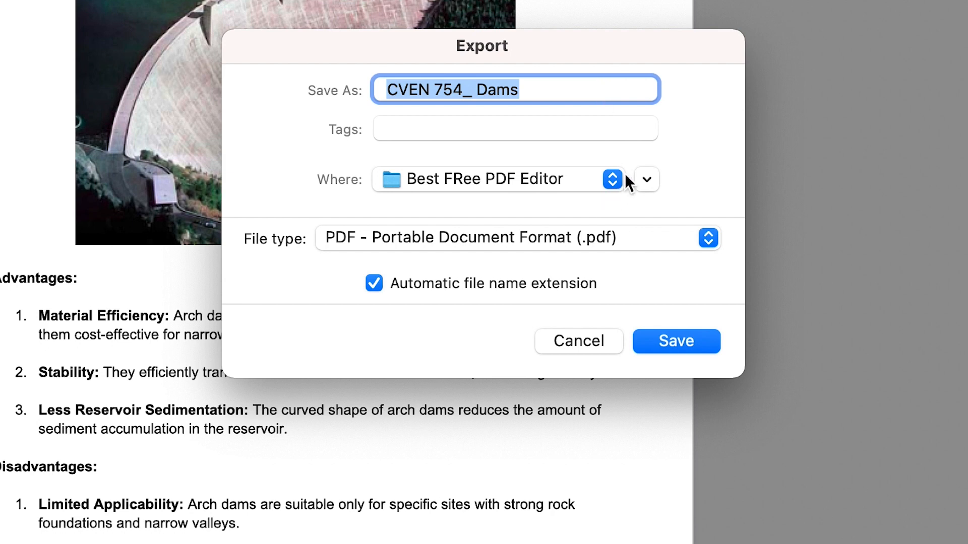
Step: Save the exported PDF as "Best pdf" in the Best FRee PDF Editor folder on the Desktop
{"action": "left_click", "coordinate": [648, 177]}
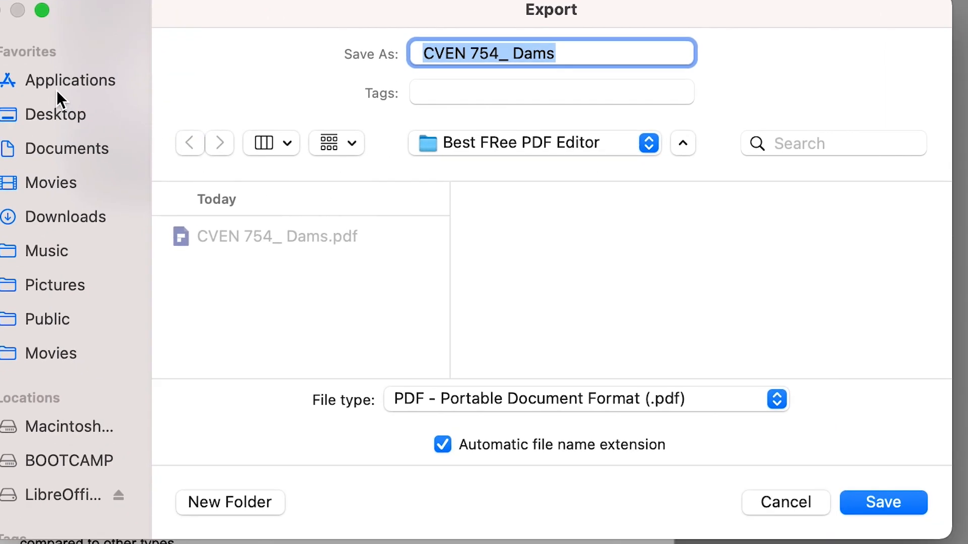
{"action": "left_click", "coordinate": [55, 99]}
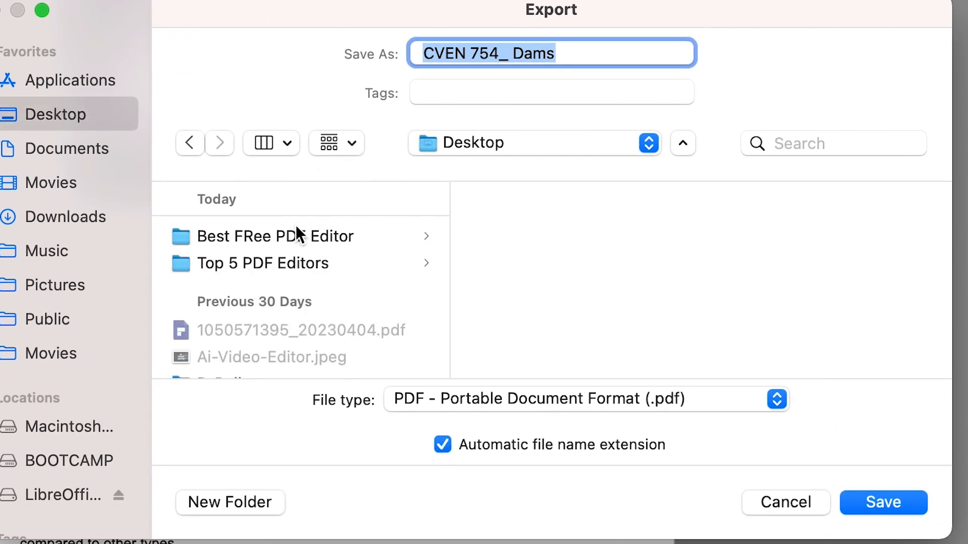
{"action": "left_click", "coordinate": [296, 233]}
{"action": "left_click", "coordinate": [482, 54]}
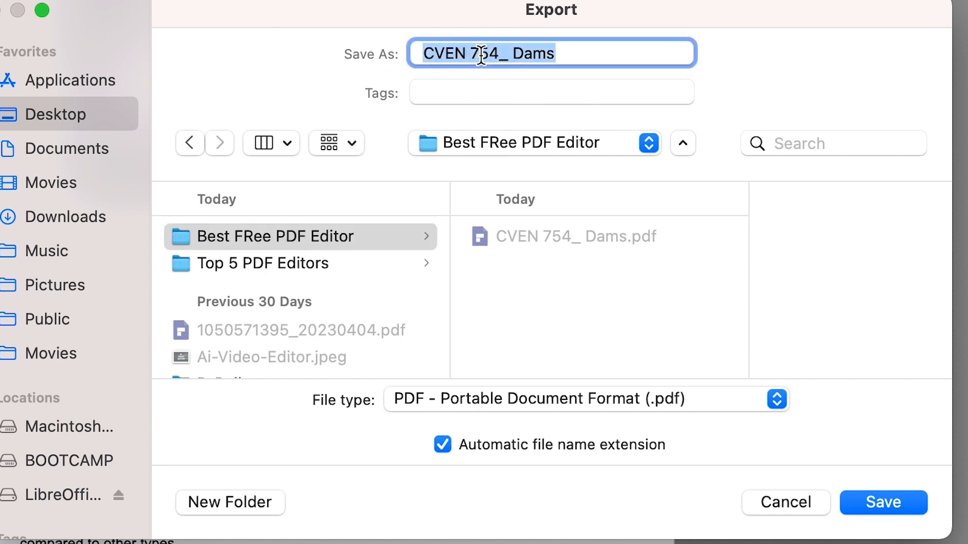
{"action": "type", "text": "Best pdf"}
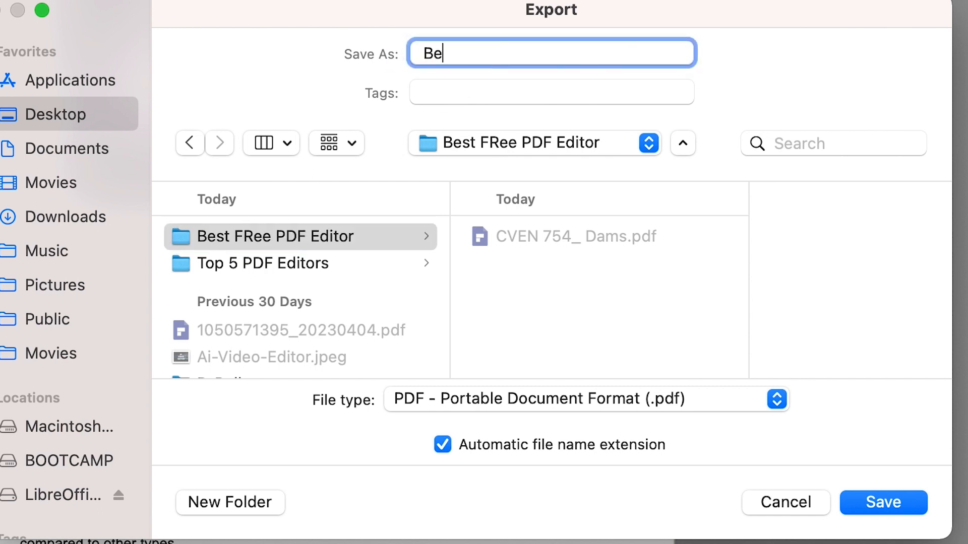
{"action": "left_click", "coordinate": [906, 503]}
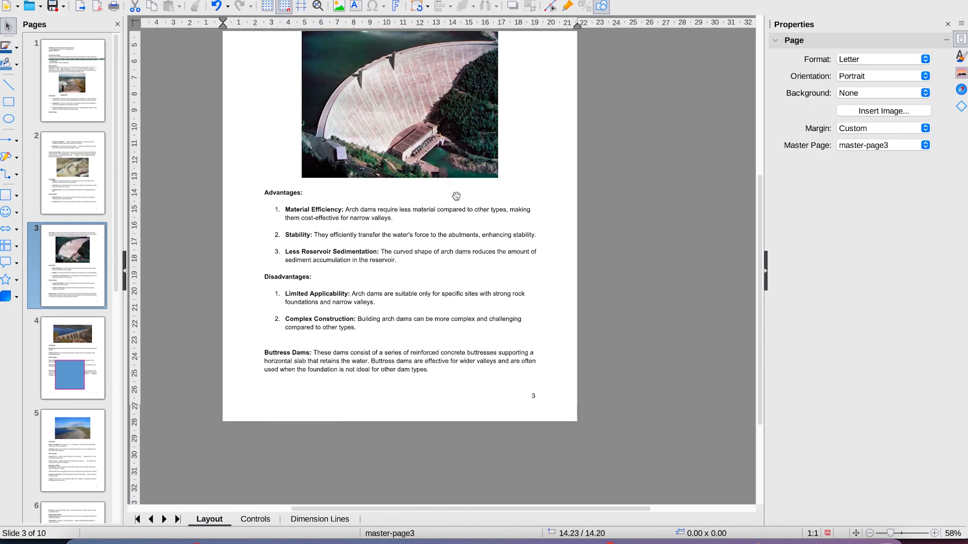